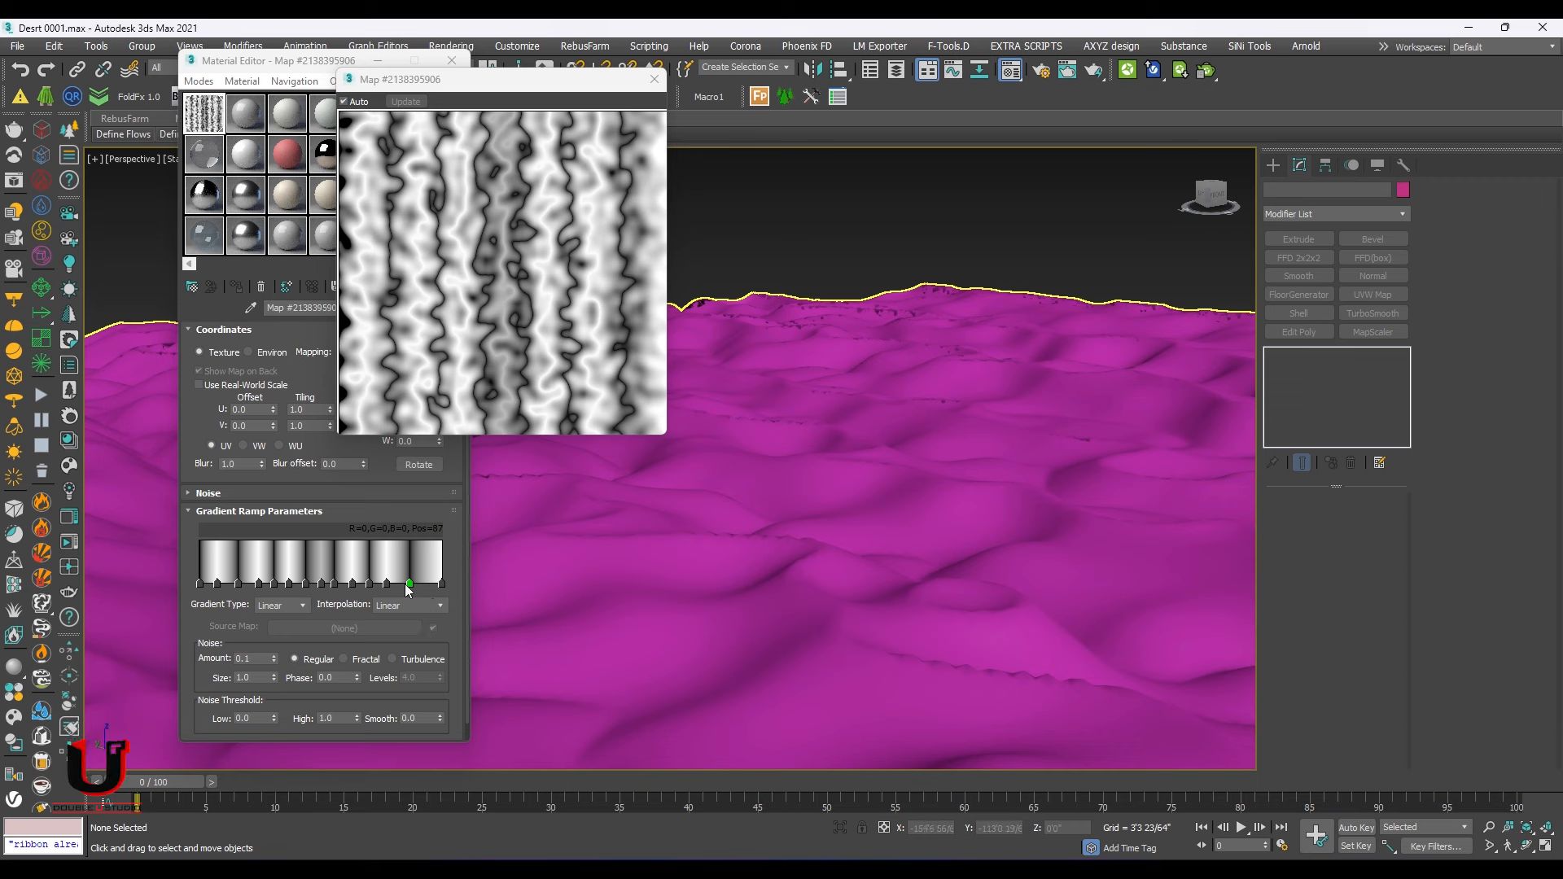
# Step: Move the last inner black flag of the gradient ramp to position 90
pyautogui.moveTo(409, 584); pyautogui.dragTo(418, 583)
pyautogui.keyDown('alt'); pyautogui.moveTo(822, 521); pyautogui.dragTo(855, 586, button='middle'); pyautogui.keyUp('alt')
pyautogui.scroll(-3, 855, 586)
pyautogui.moveTo(418, 585)
pyautogui.mouseDown()
pyautogui.moveTo(381, 586)
pyautogui.moveTo(409, 584)
pyautogui.mouseUp()
pyautogui.hotkey('ctrl', 'z')
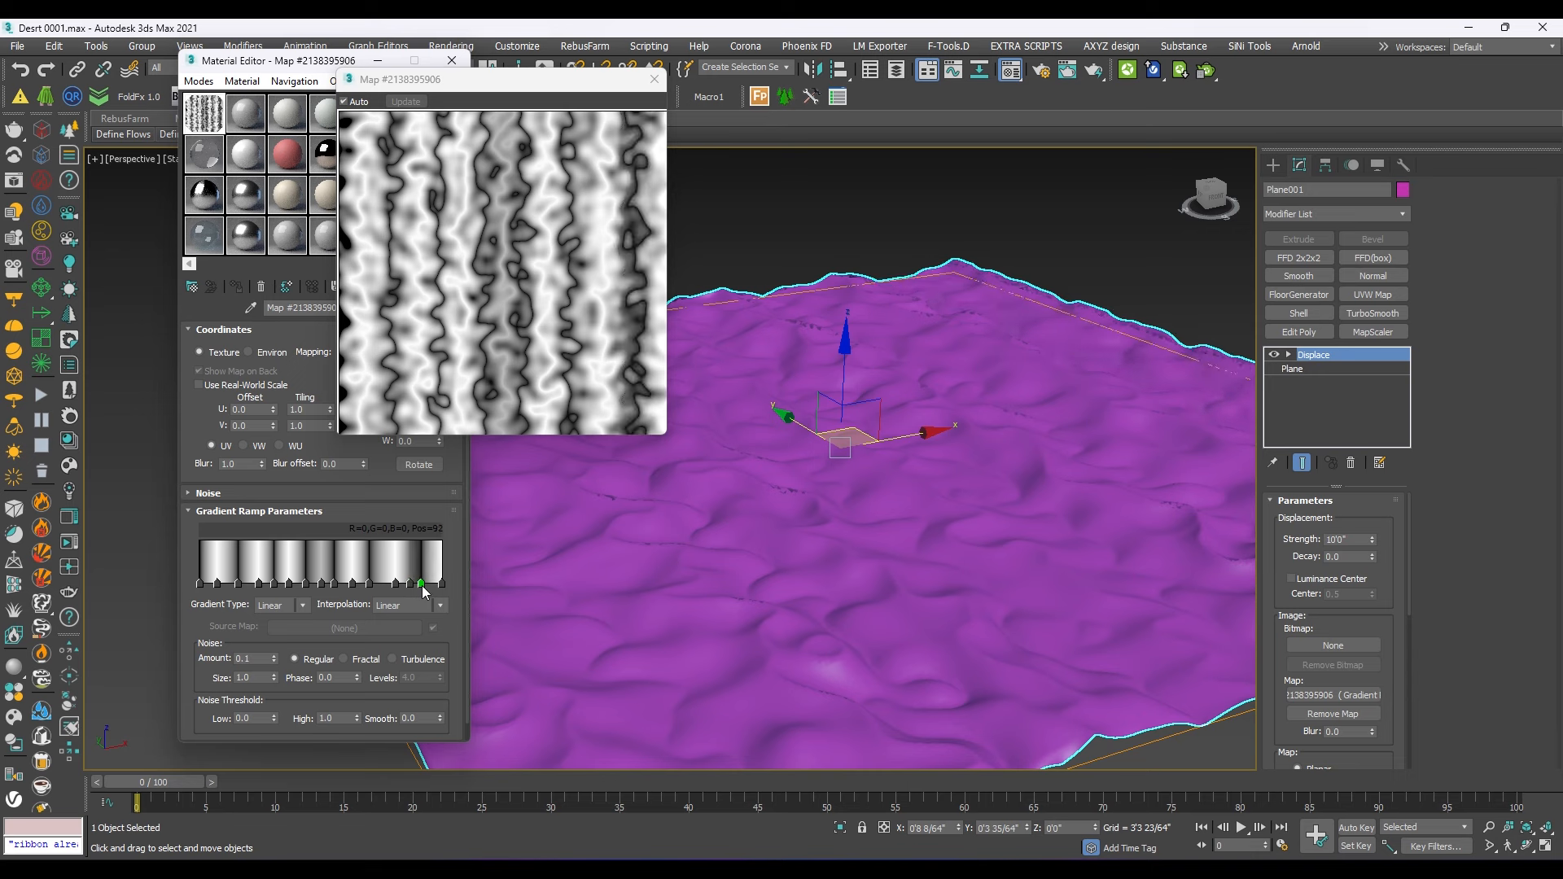
pyautogui.rightClick(410, 583)
pyautogui.click(451, 662)
pyautogui.click(416, 584)
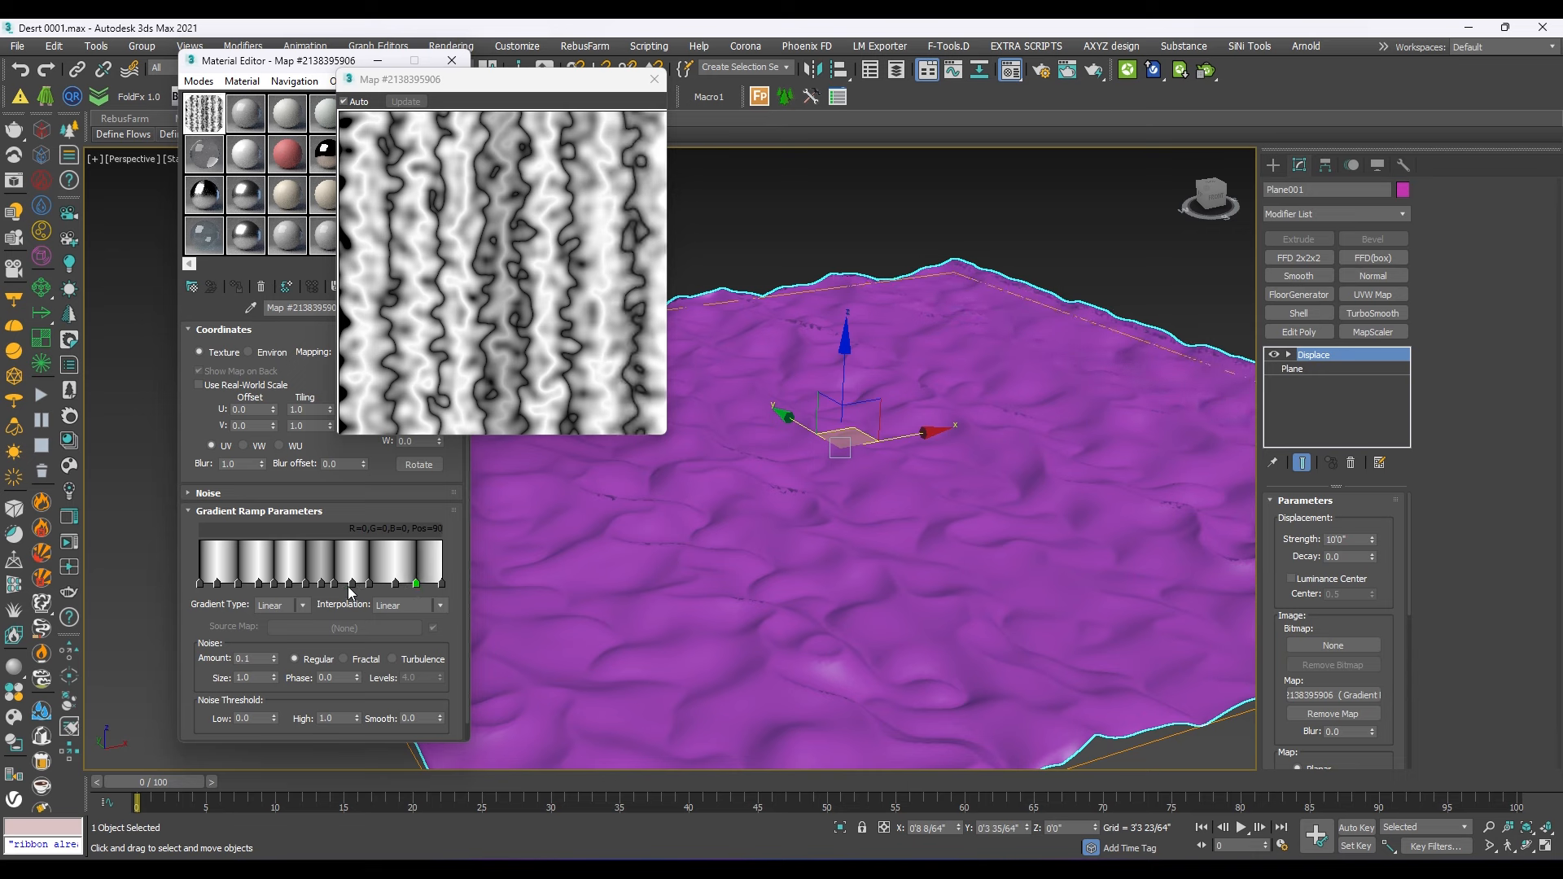
# Step: Move the light gradient flag right of the ramp's middle to position 60, and close the map preview and Material Editor
pyautogui.moveTo(351, 585); pyautogui.dragTo(345, 584)
pyautogui.click(655, 79)
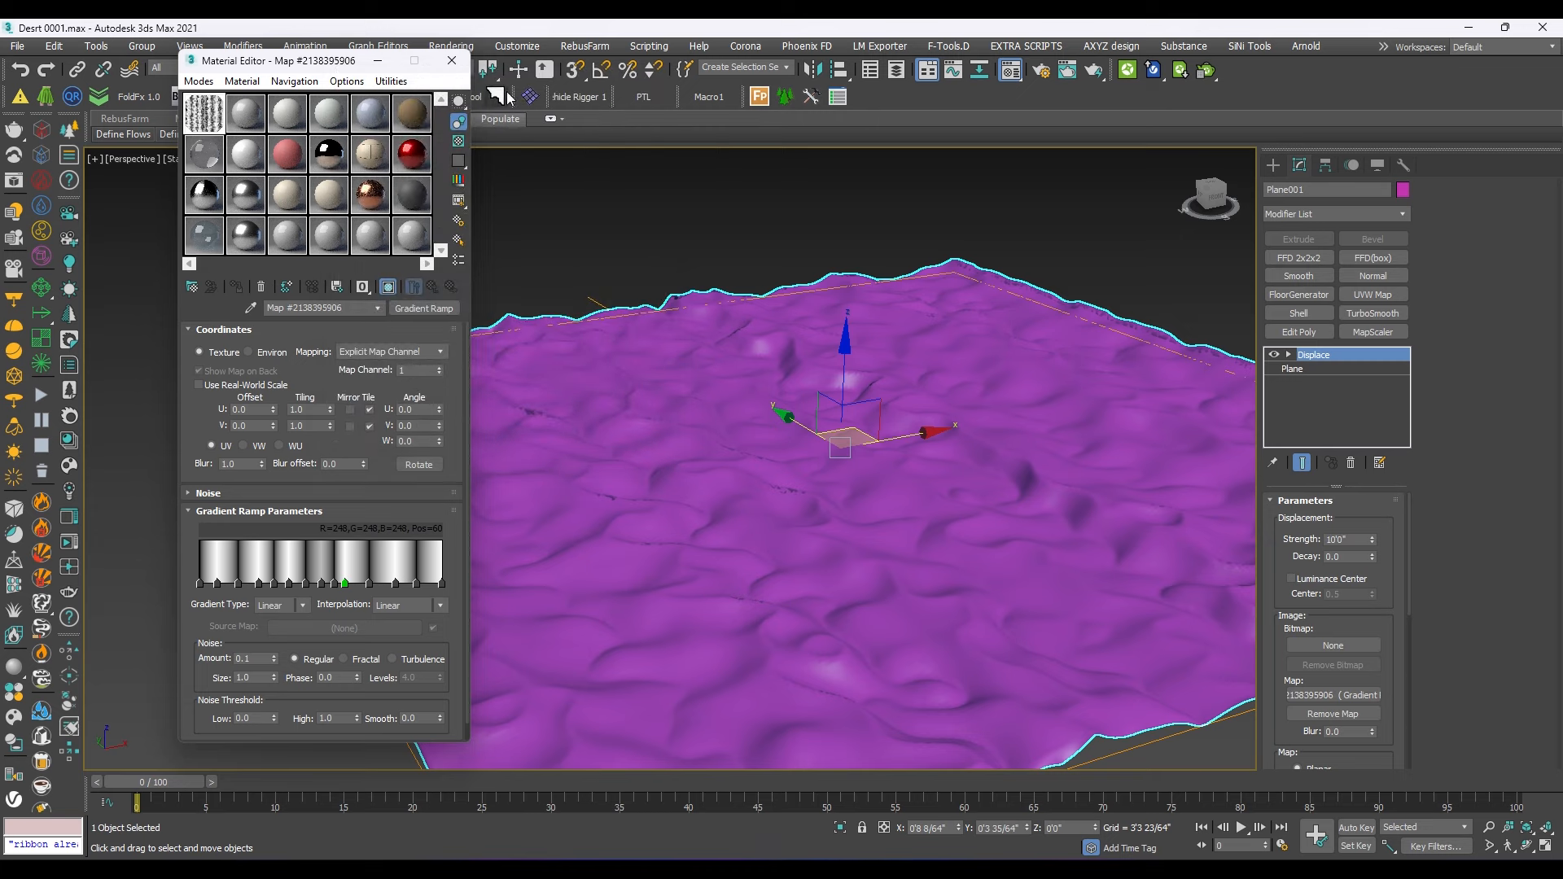
pyautogui.click(451, 60)
# Step: Assign the brown sand material, Material #256, to the displaced plane
pyautogui.click(582, 220)
pyautogui.scroll(3, 833, 524)
pyautogui.click(816, 521)
pyautogui.press('m')
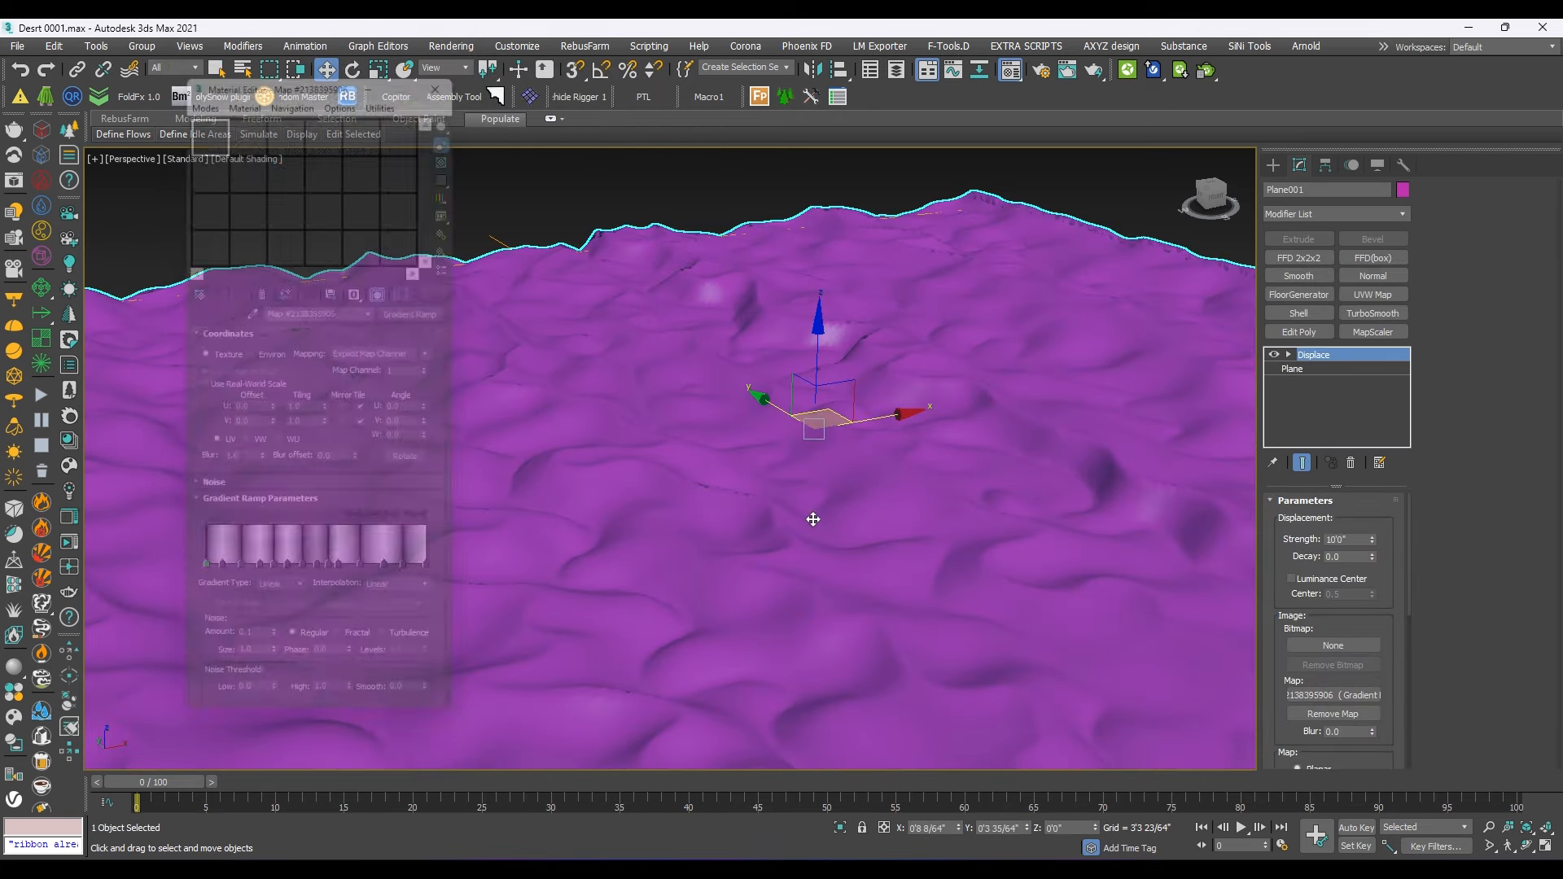
pyautogui.click(409, 114)
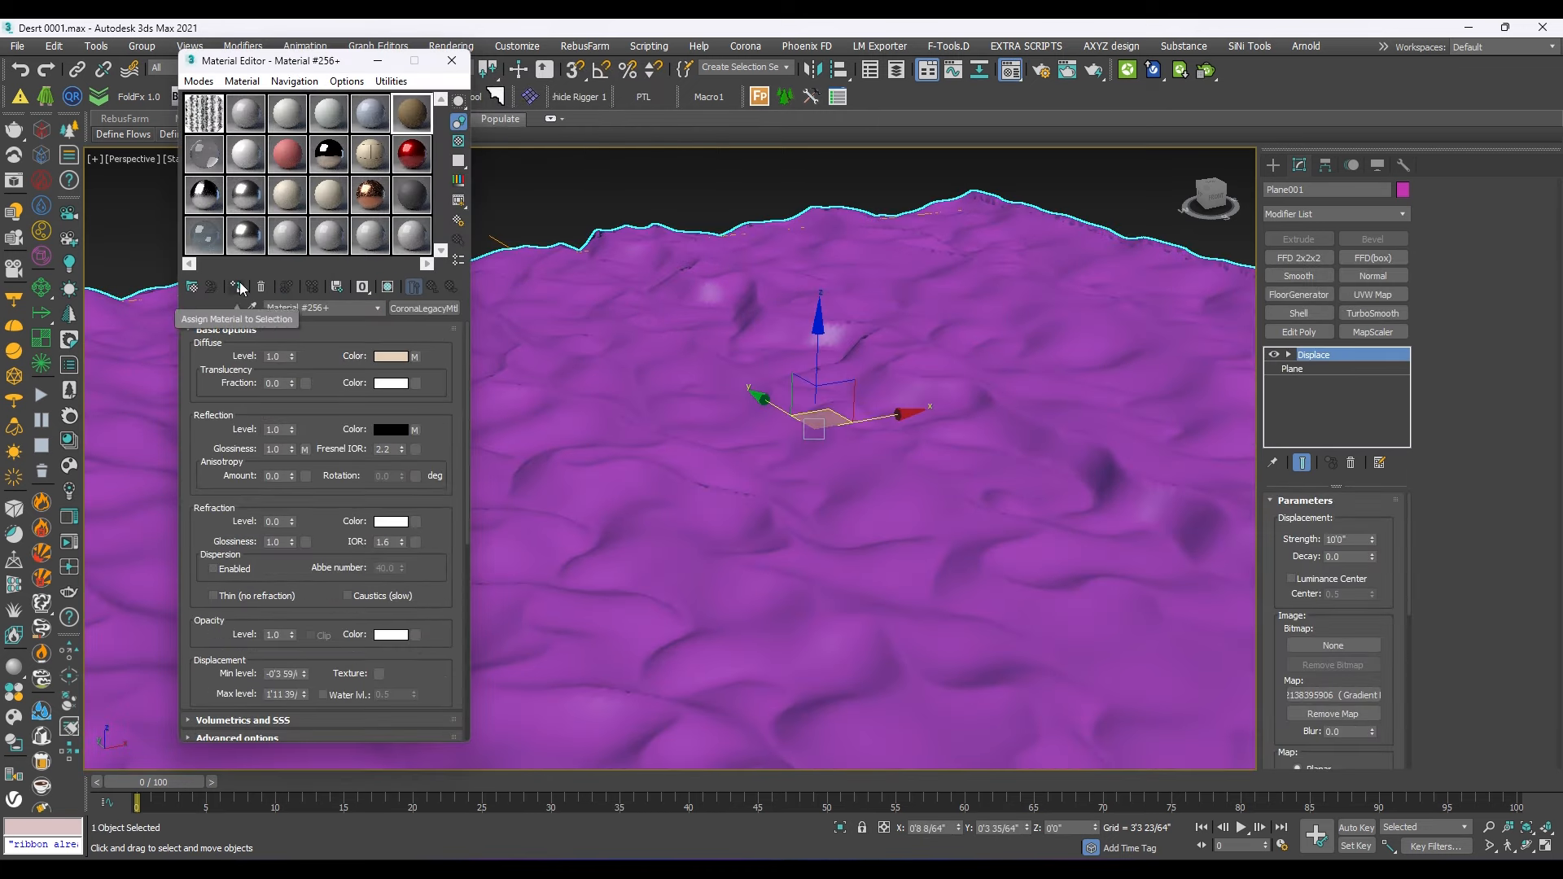
pyautogui.click(236, 287)
pyautogui.click(452, 60)
pyautogui.scroll(-5, 601, 428)
pyautogui.scroll(5, 601, 428)
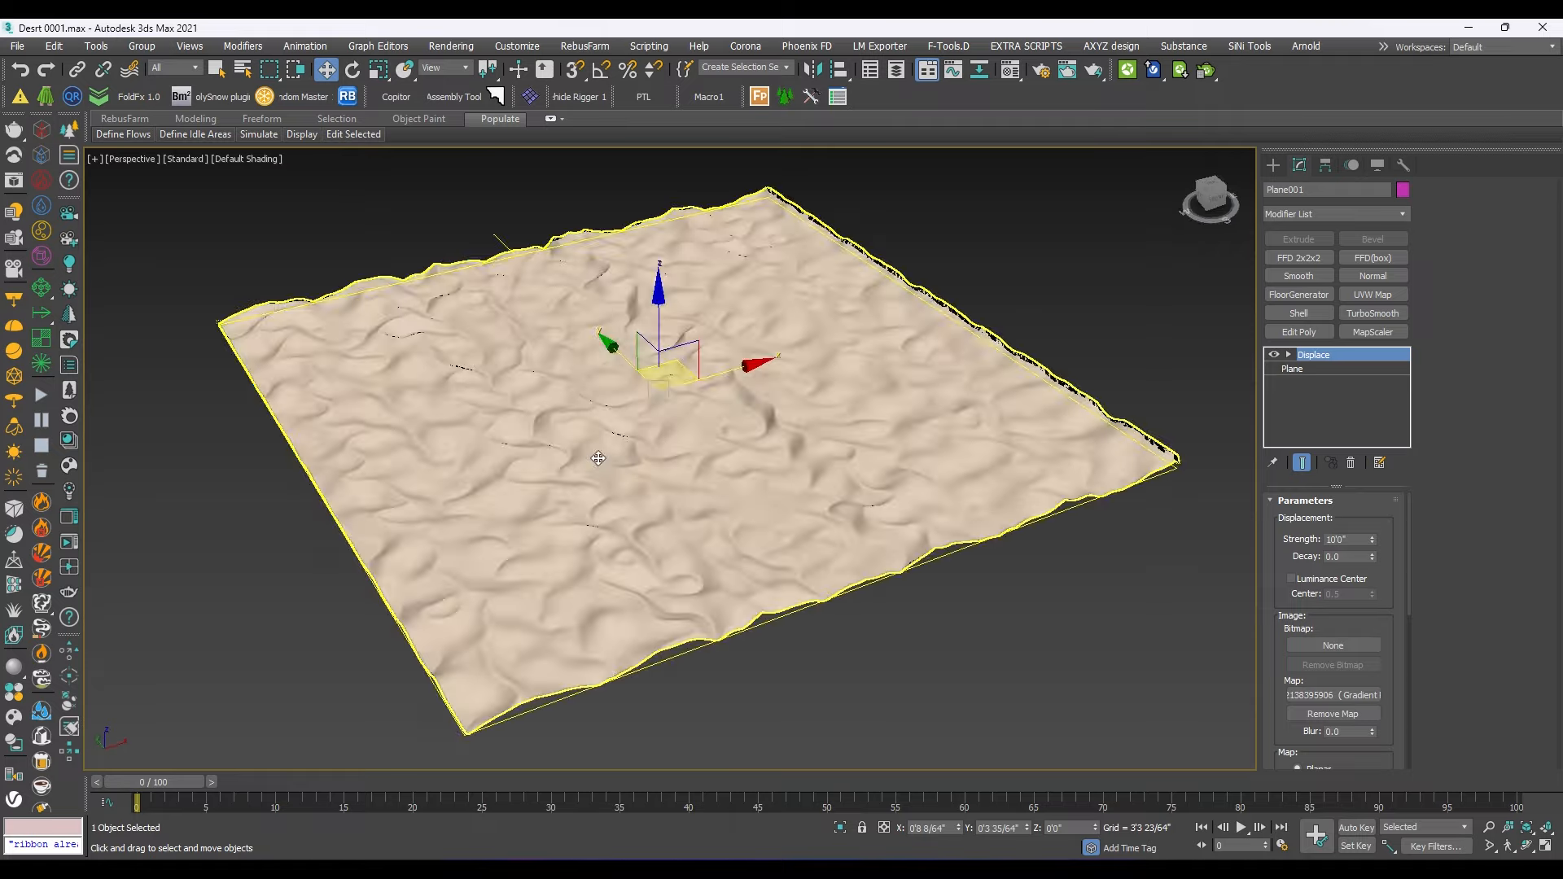
# Step: Add a TurboSmooth modifier to the plane above Displace and deselect the plane
pyautogui.keyDown('alt'); pyautogui.moveTo(600, 428); pyautogui.dragTo(723, 507, button='middle'); pyautogui.keyUp('alt')
pyautogui.click(1365, 213)
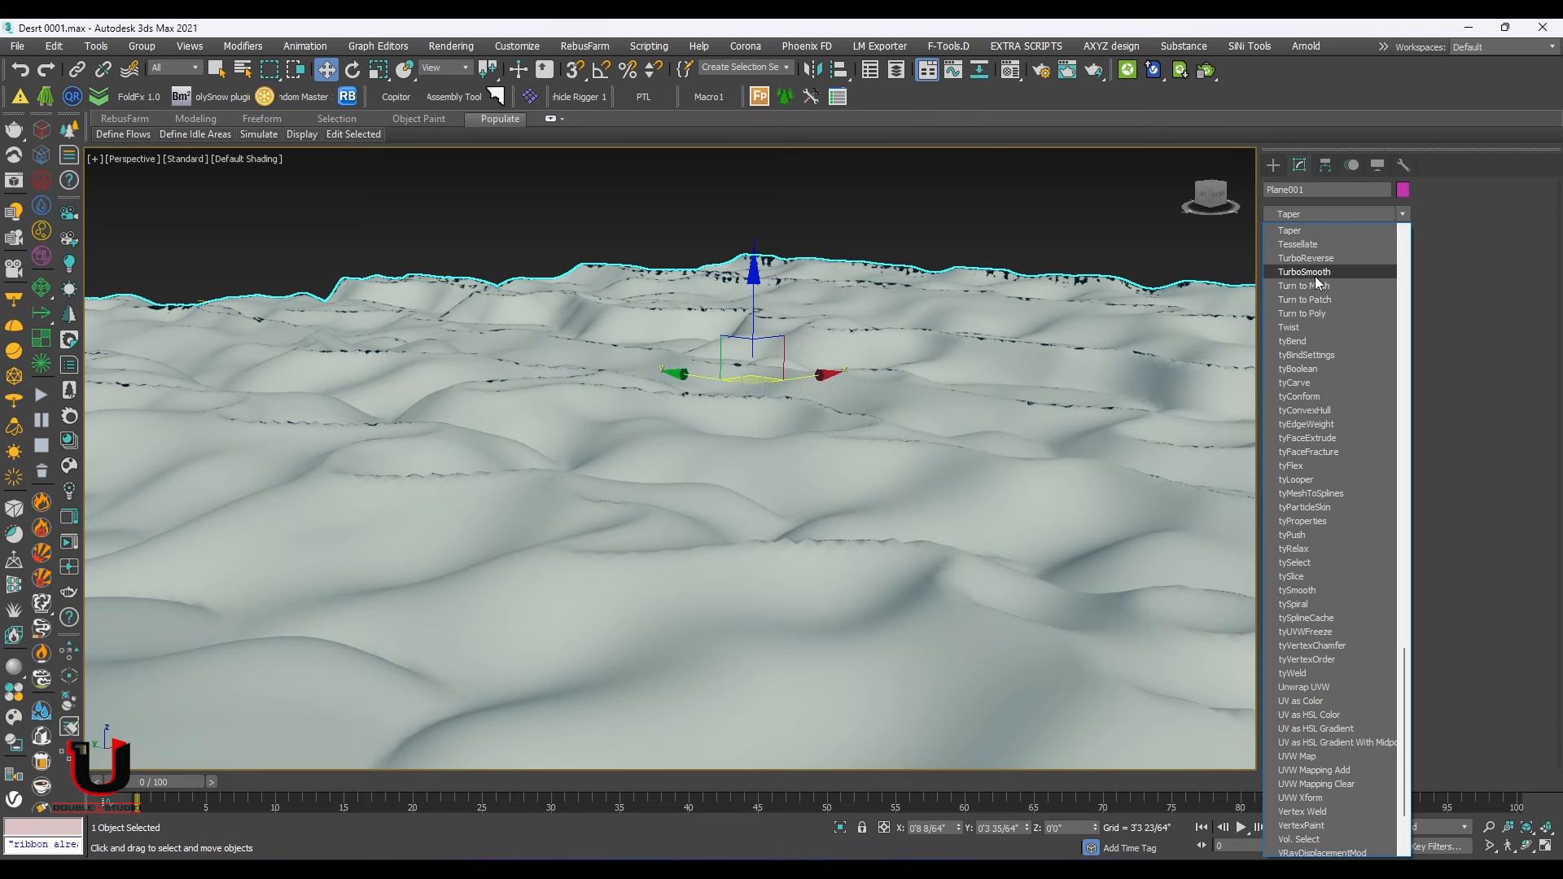
pyautogui.click(1340, 274)
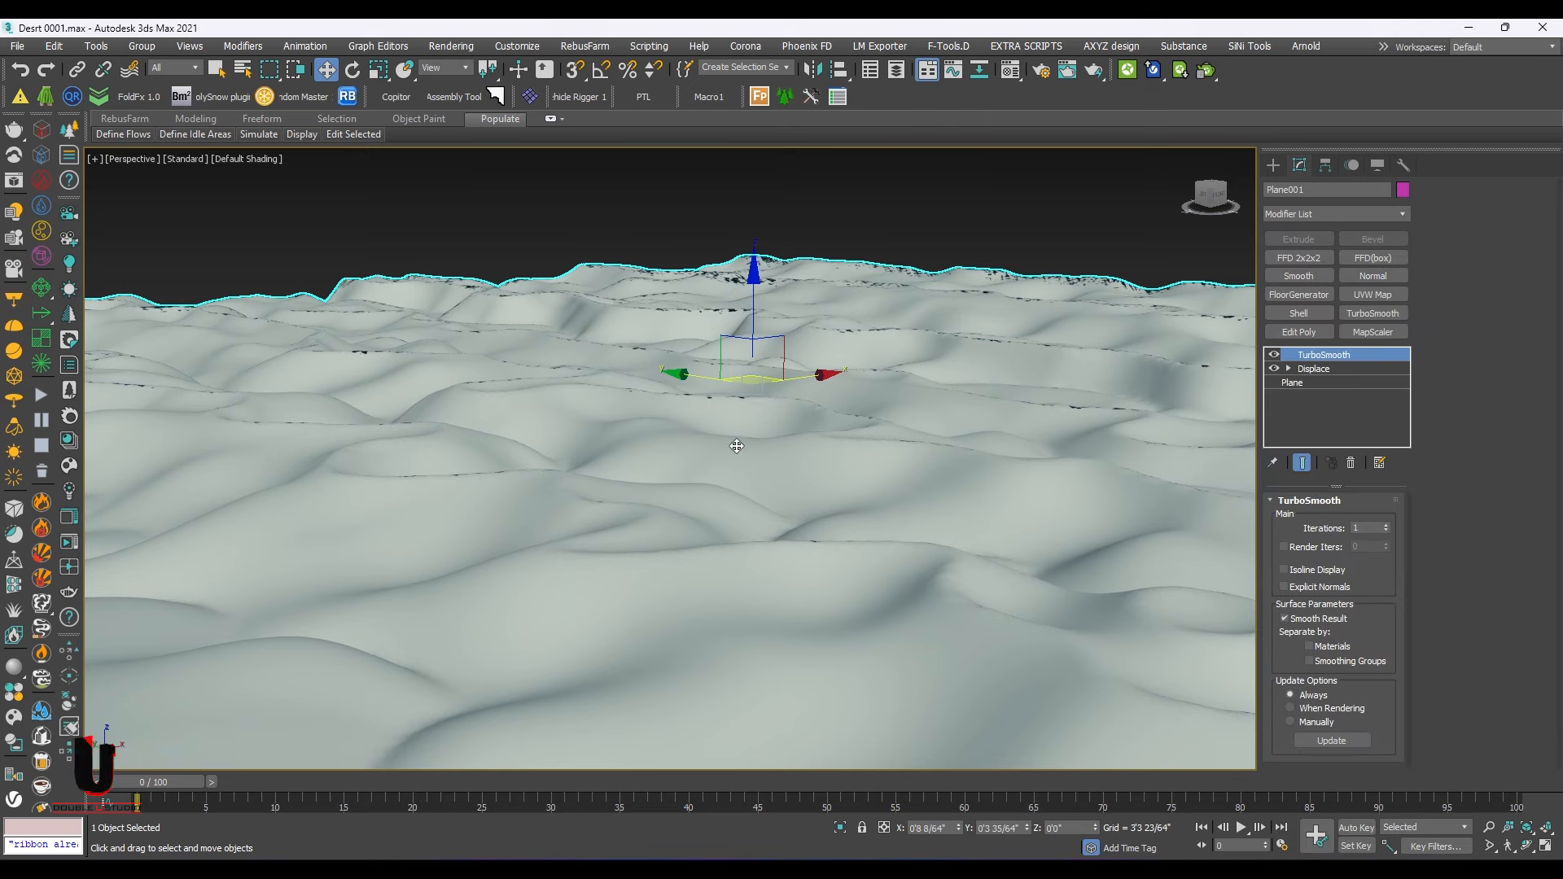
pyautogui.click(1064, 231)
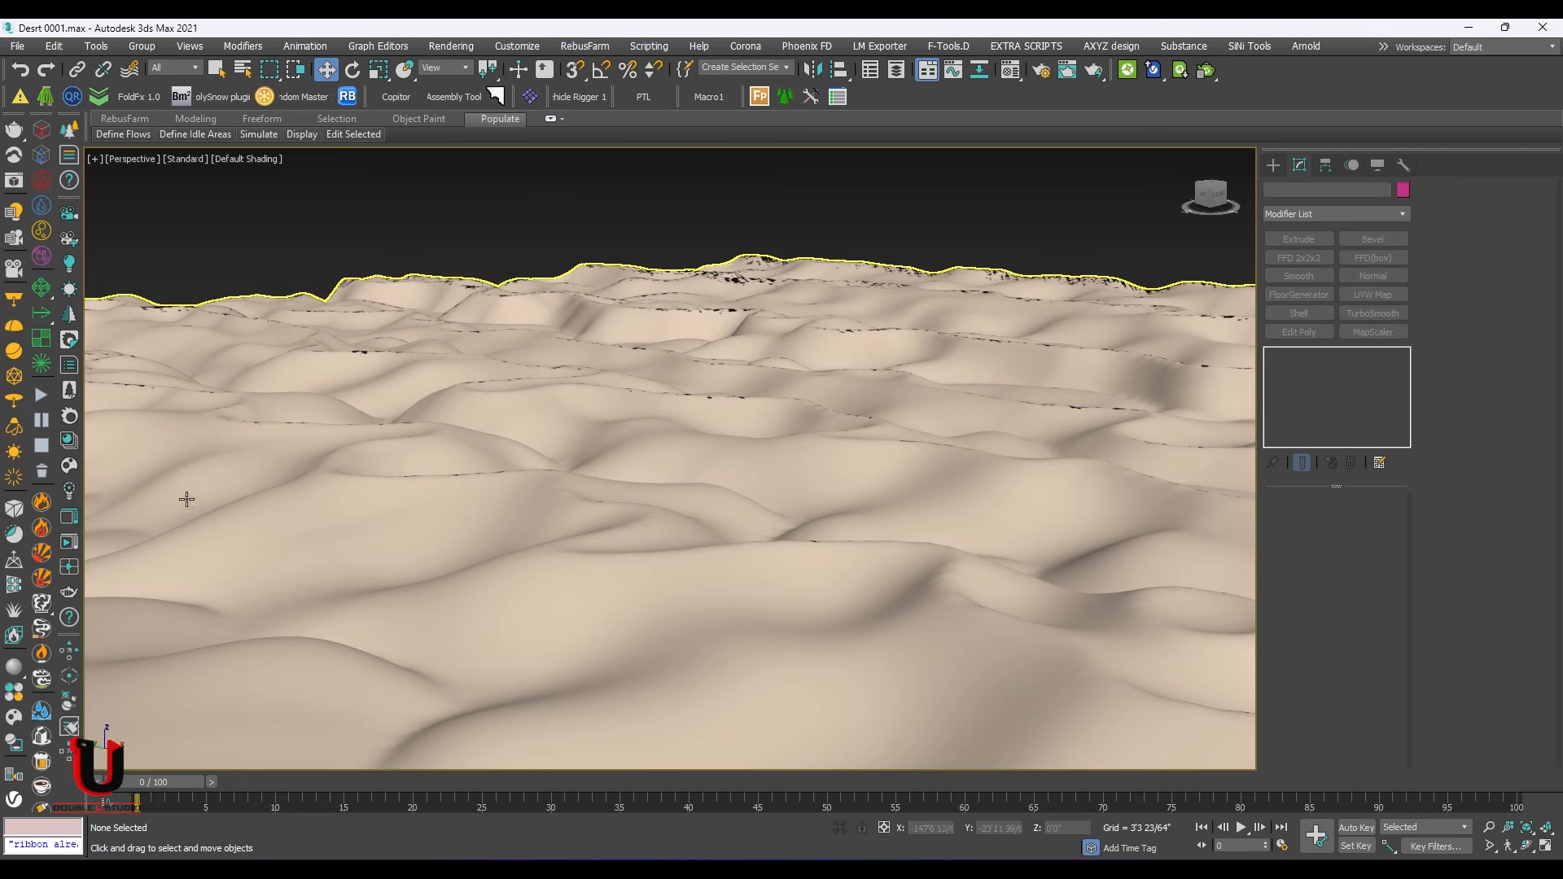
# Step: Start the Corona interactive render and inspect the dune surface from different angles
pyautogui.click(70, 543)
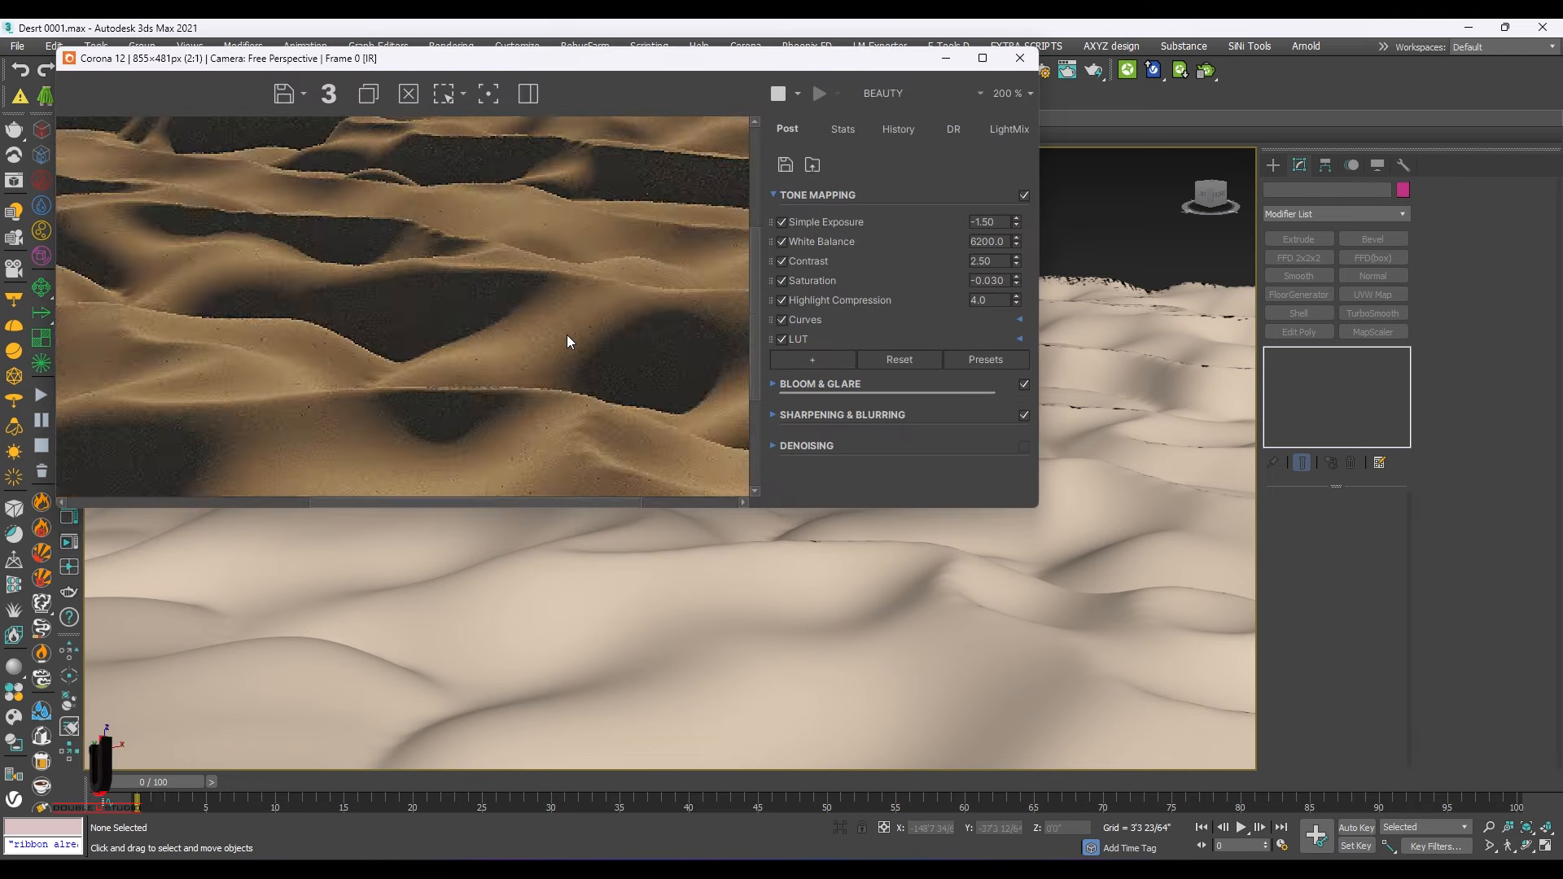
pyautogui.scroll(-2, 571, 342)
pyautogui.scroll(1, 569, 342)
pyautogui.scroll(-2, 597, 598)
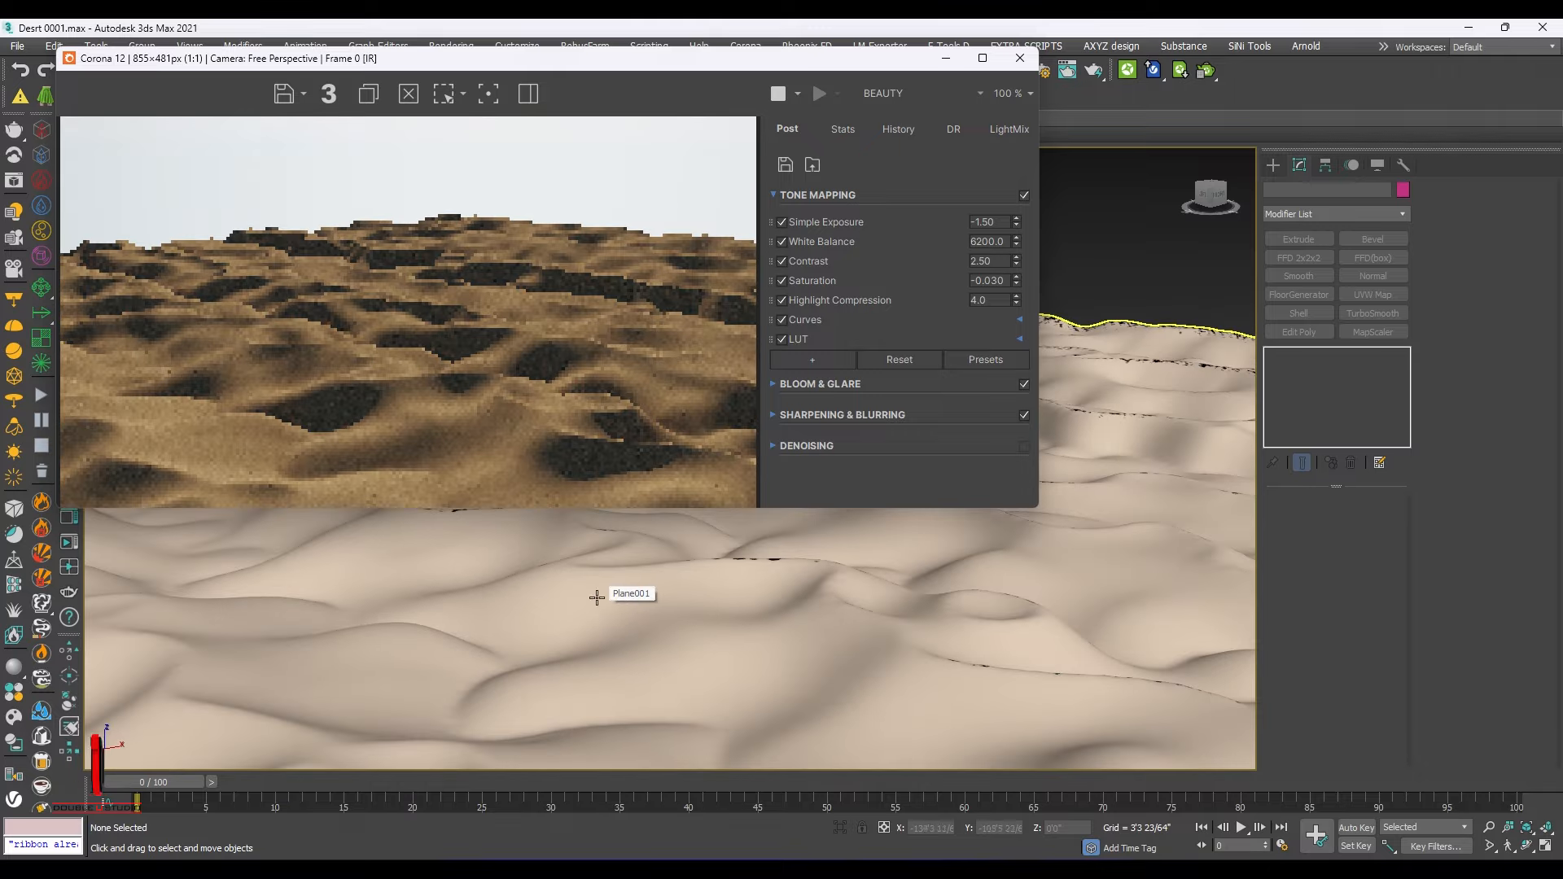
pyautogui.click(708, 647)
pyautogui.scroll(3, 680, 666)
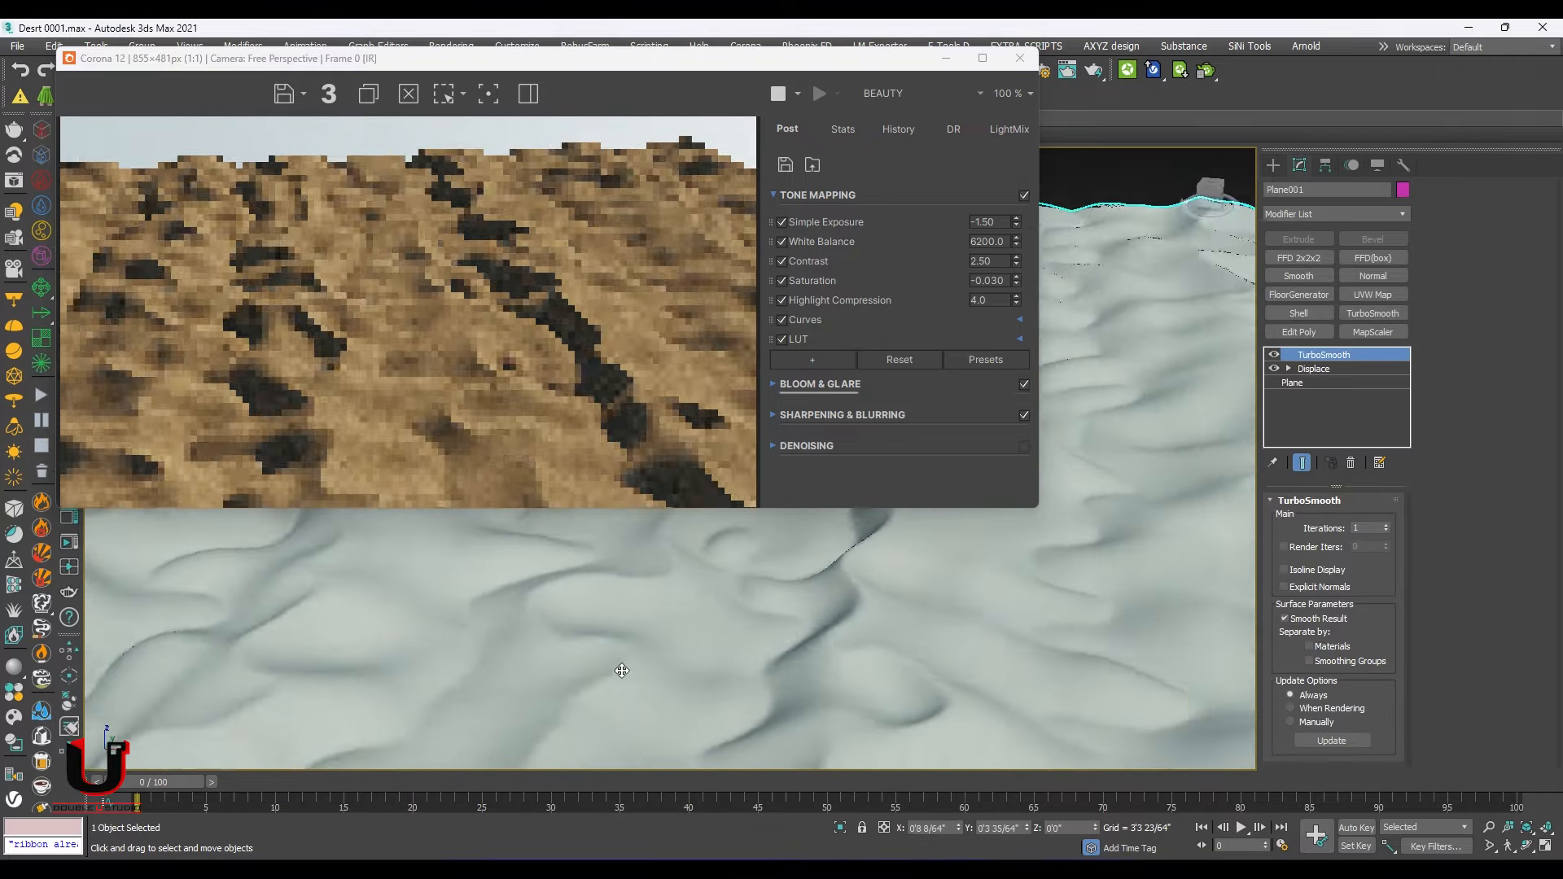
pyautogui.keyDown('alt'); pyautogui.moveTo(622, 671); pyautogui.dragTo(848, 705, button='middle'); pyautogui.keyUp('alt')
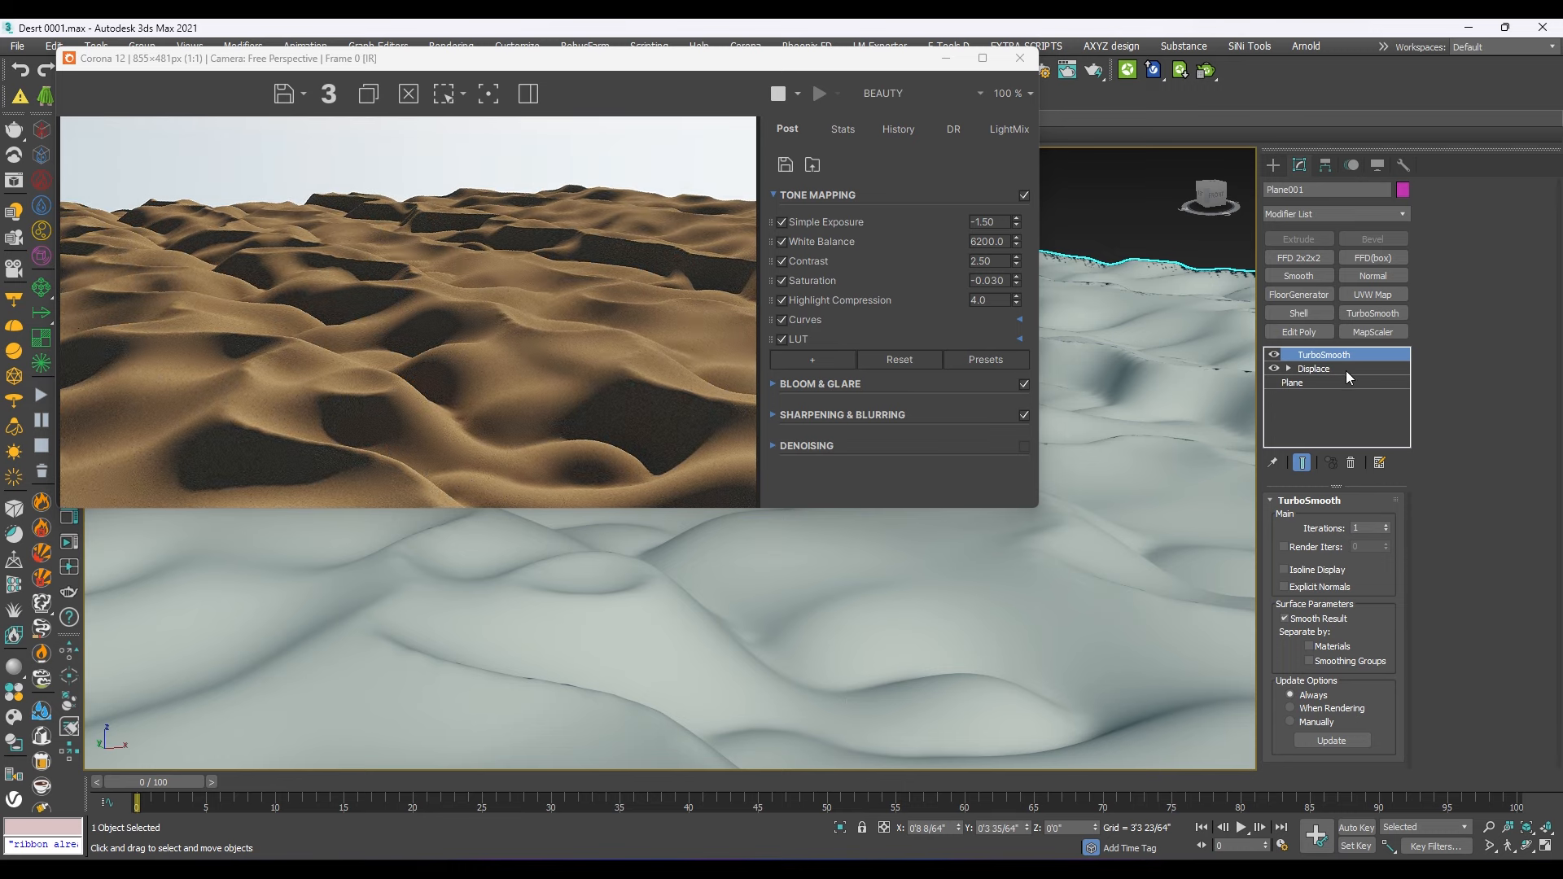
# Step: Lower the Displace modifier's strength to about 7'4 51/64"
pyautogui.click(1322, 369)
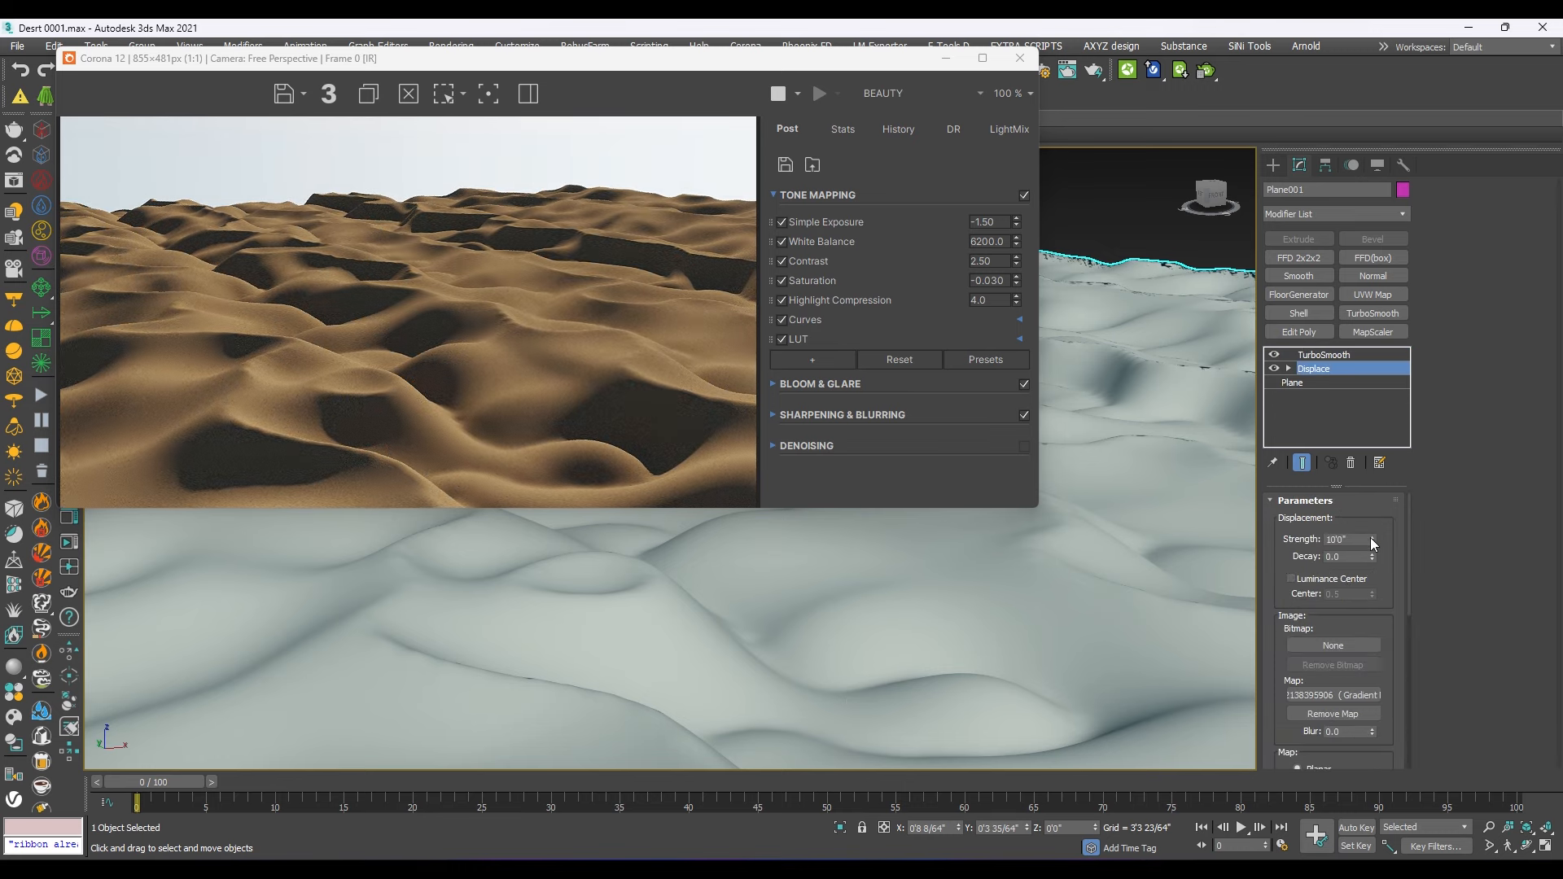
pyautogui.moveTo(1371, 539); pyautogui.dragTo(1302, 558)
pyautogui.keyDown('alt'); pyautogui.moveTo(1036, 579); pyautogui.dragTo(903, 596, button='middle'); pyautogui.keyUp('alt')
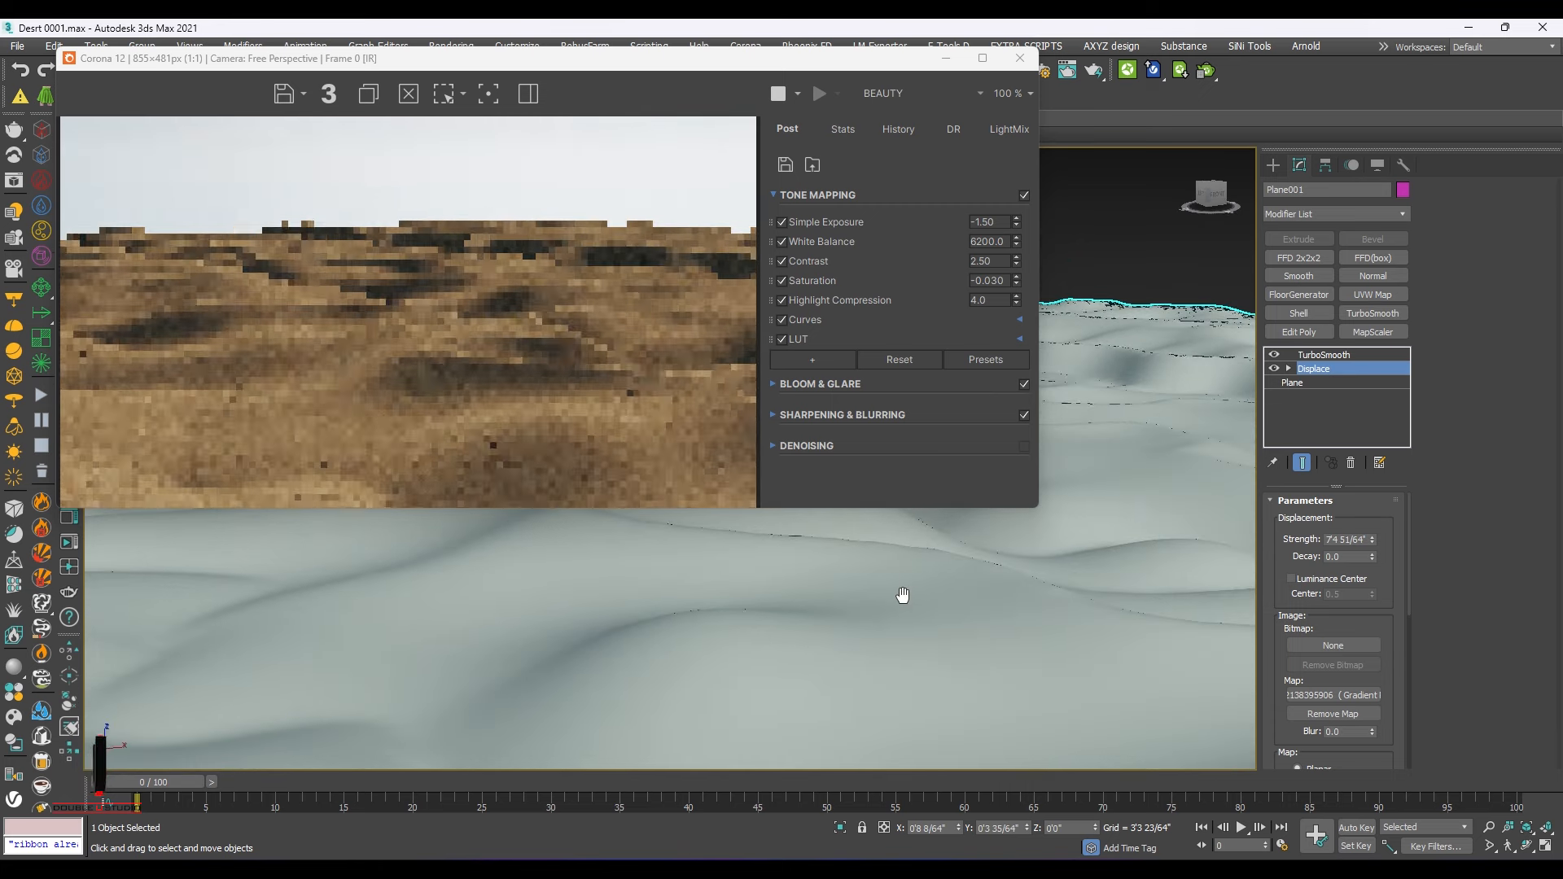
# Step: Add a Noise modifier above Displace and set its Z strength to about 0'4 22/64"
pyautogui.click(1351, 214)
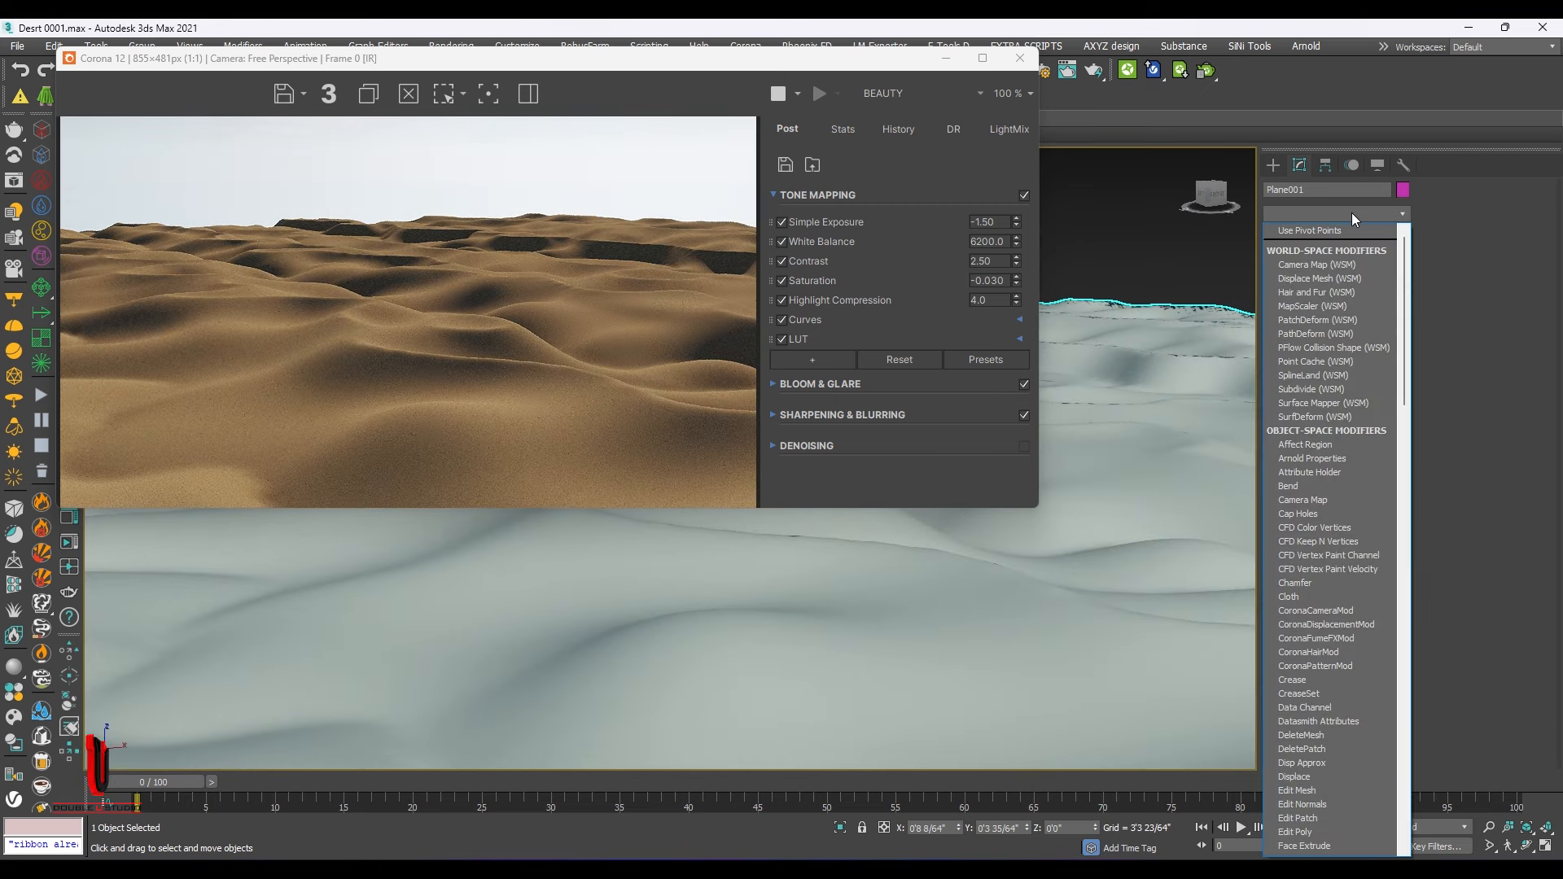
pyautogui.press('n')
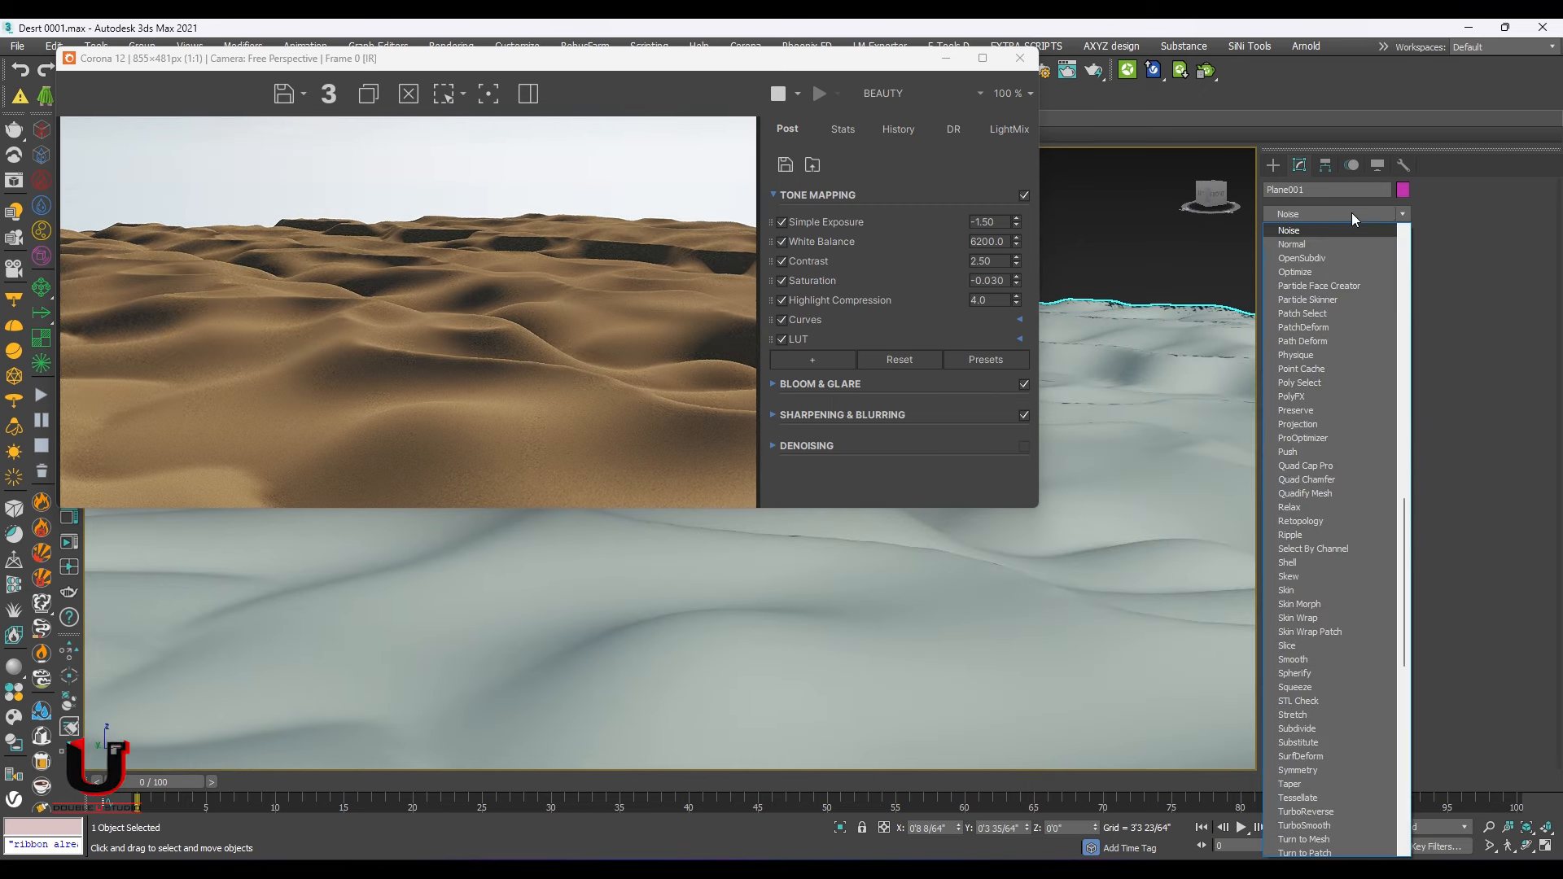
pyautogui.click(1326, 230)
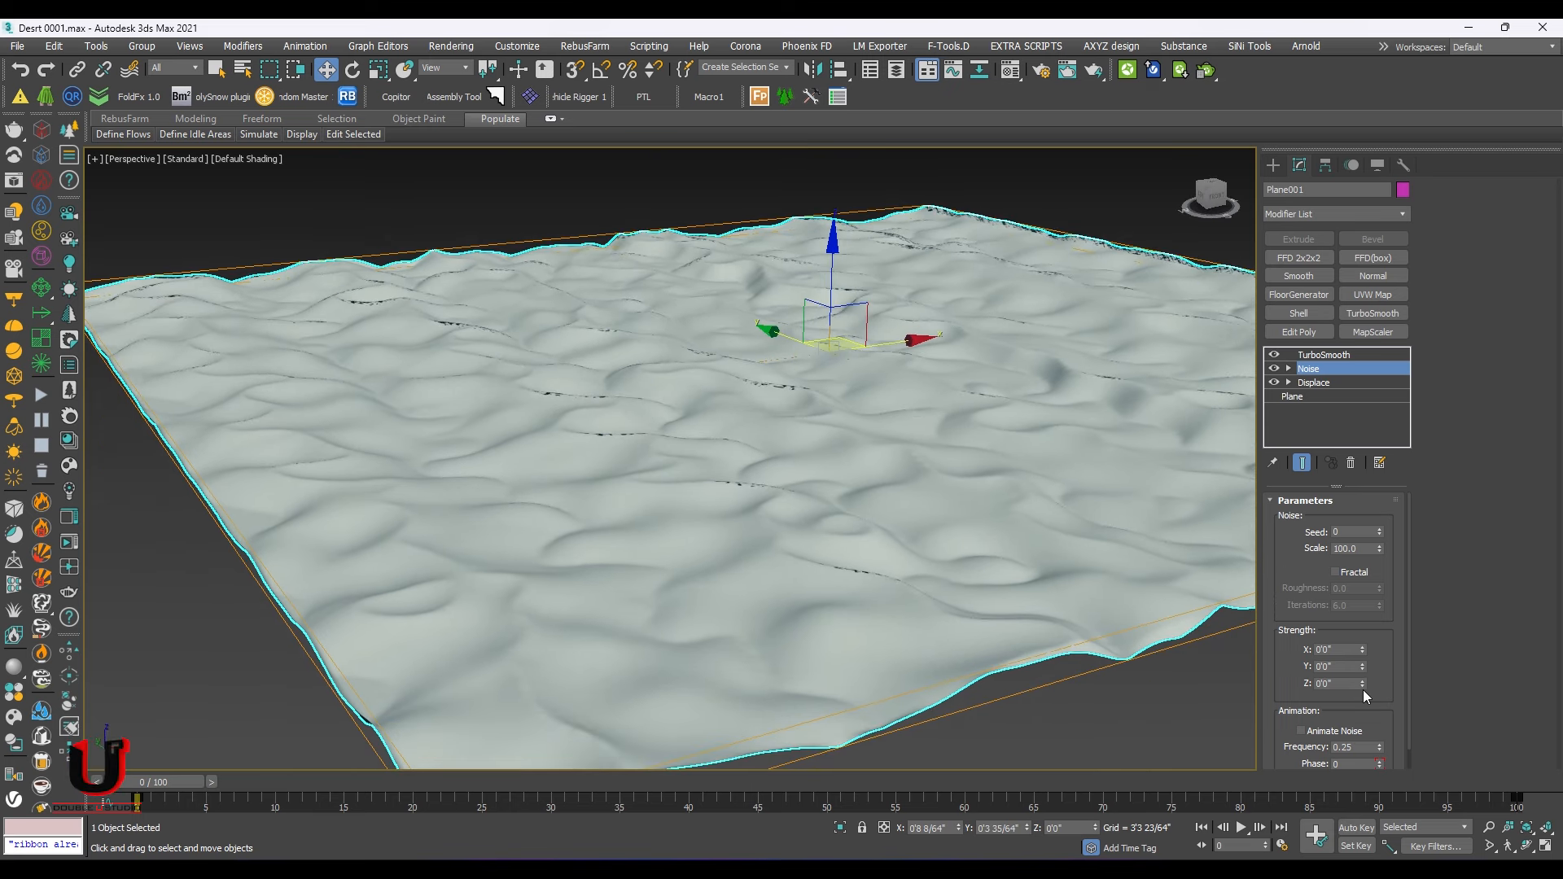
pyautogui.moveTo(1363, 686); pyautogui.dragTo(773, 851)
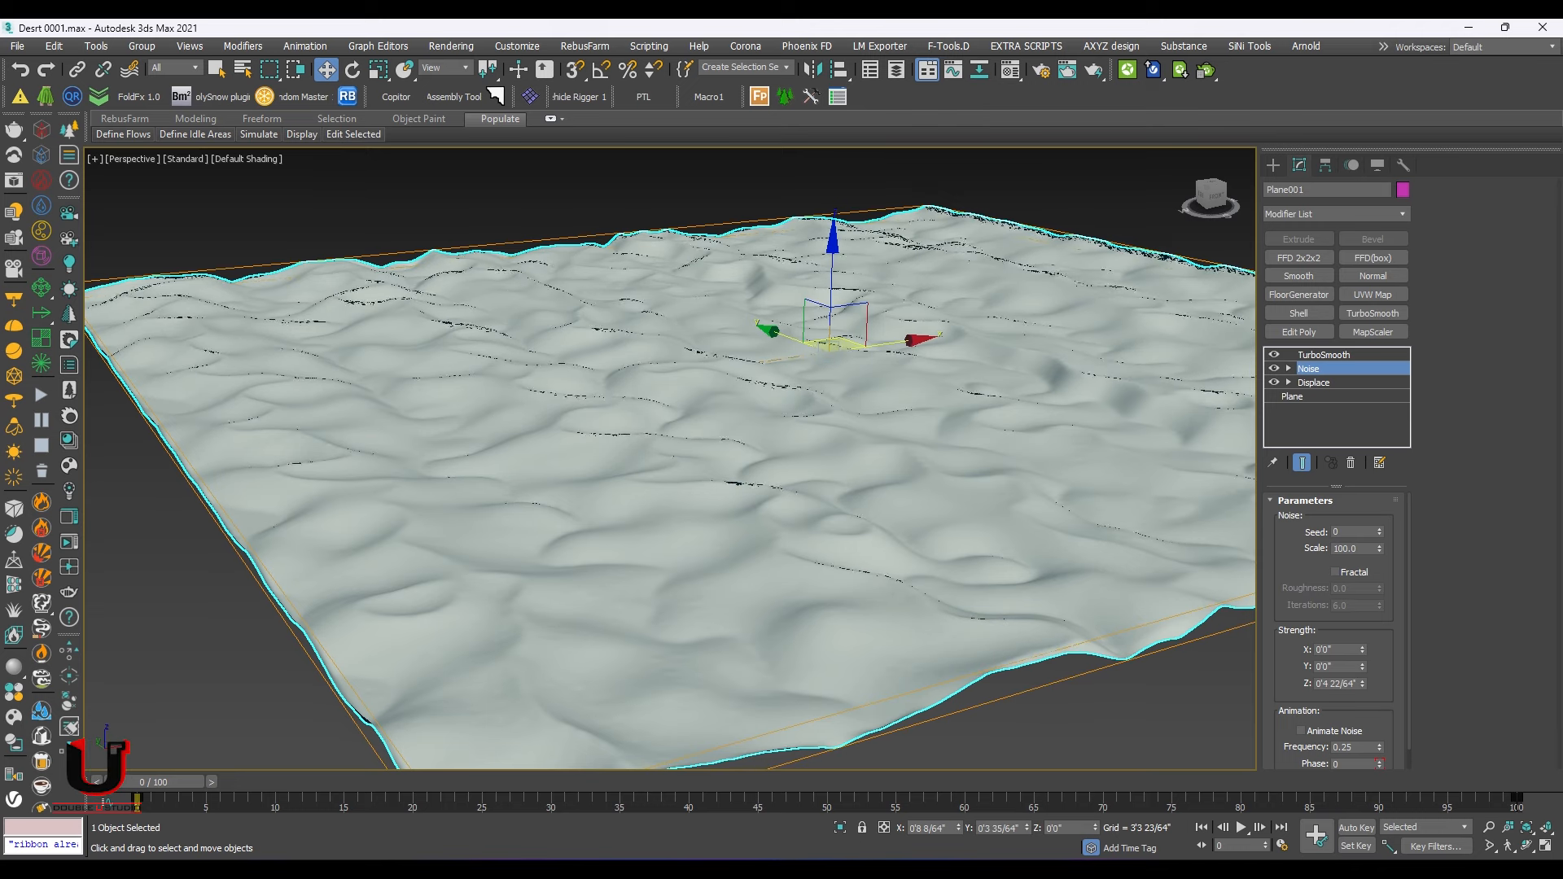
pyautogui.scroll(3, 830, 578)
pyautogui.keyDown('alt'); pyautogui.moveTo(830, 578); pyautogui.dragTo(864, 630, button='middle'); pyautogui.keyUp('alt')
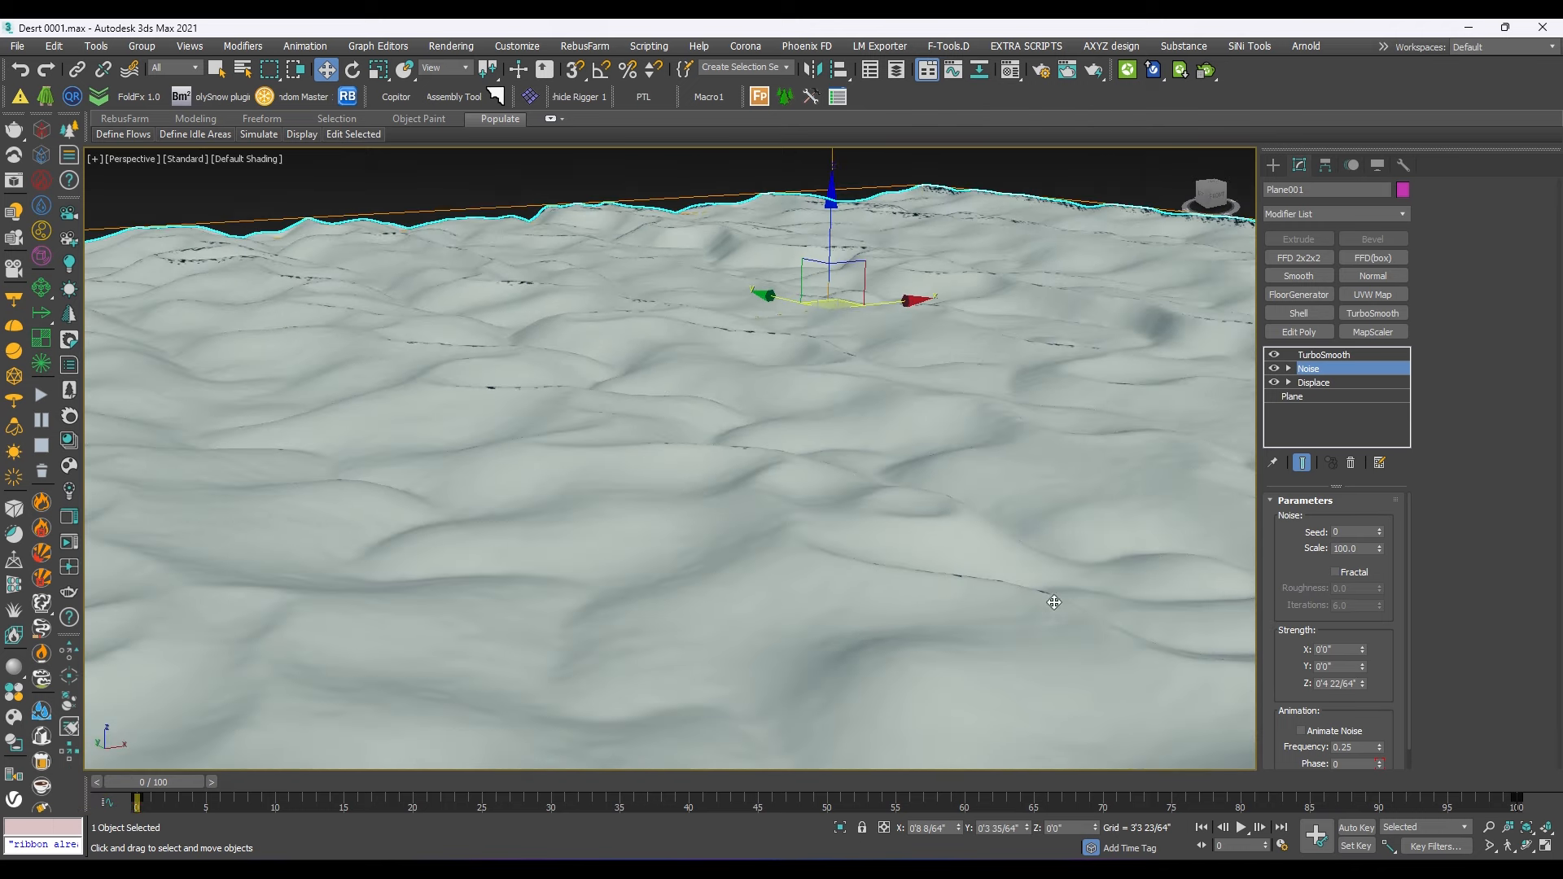
# Step: Start the interactive render and set the Noise modifier's Z strength to about 0'9 43/64" with a scale of 100
pyautogui.click(70, 545)
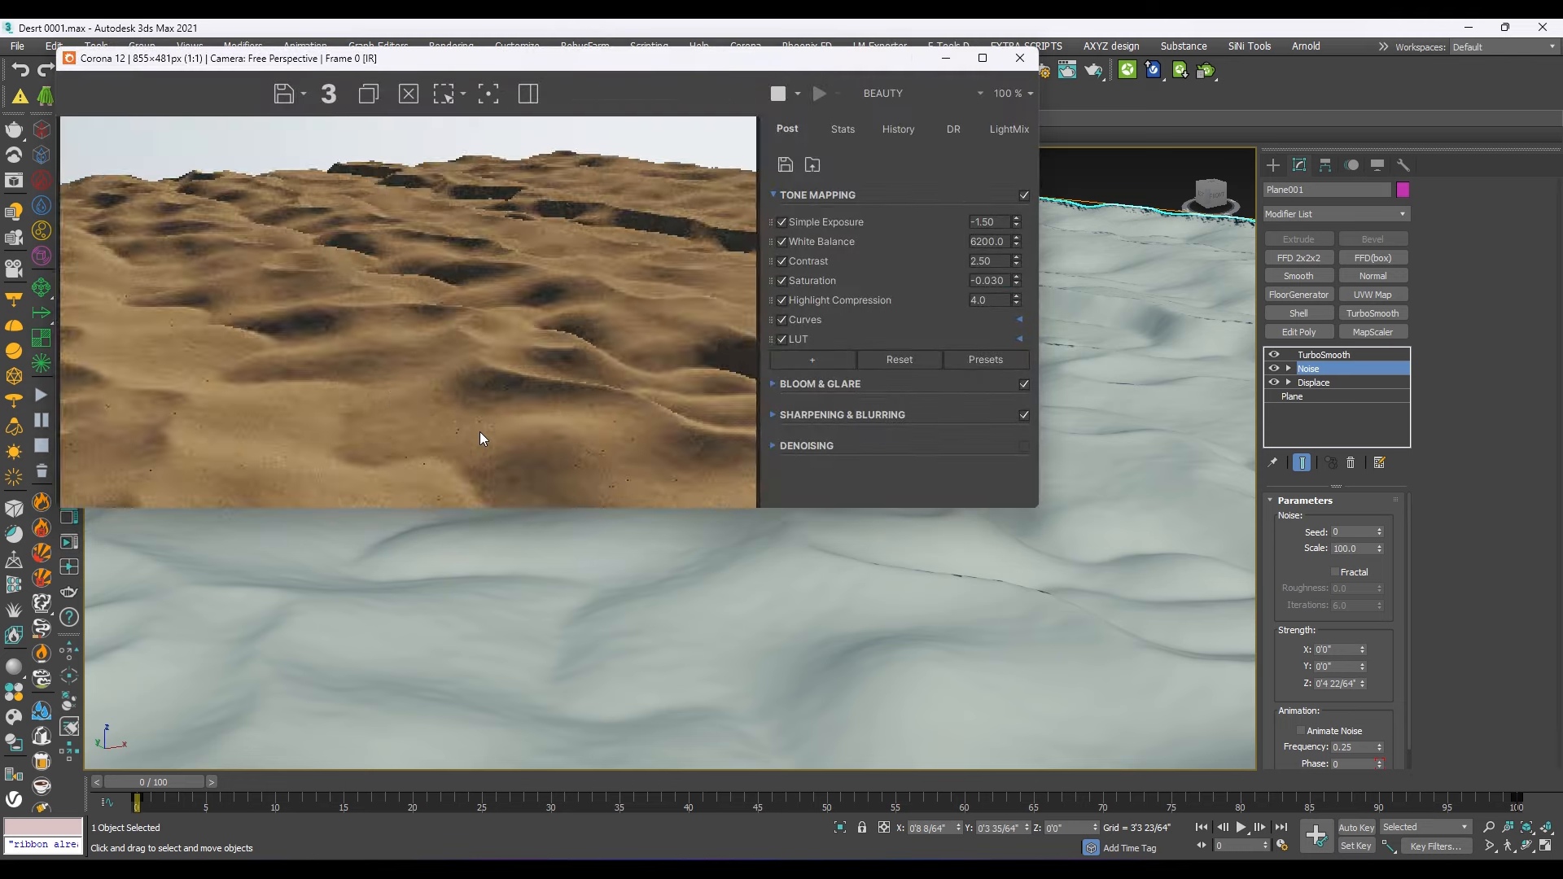
pyautogui.scroll(1, 433, 372)
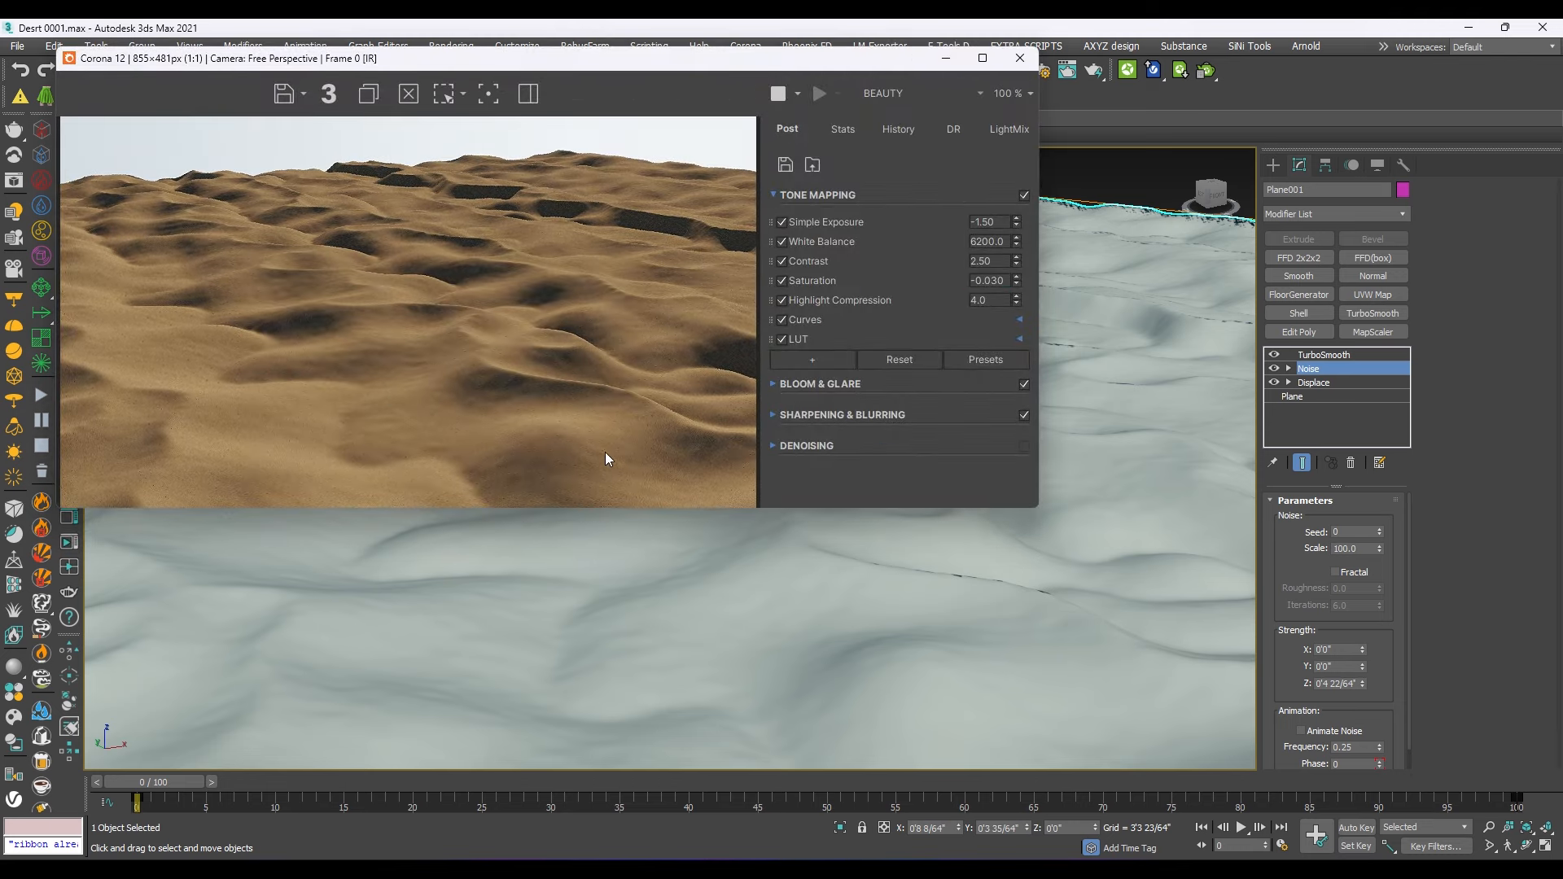
pyautogui.moveTo(1363, 684); pyautogui.dragTo(1384, 592)
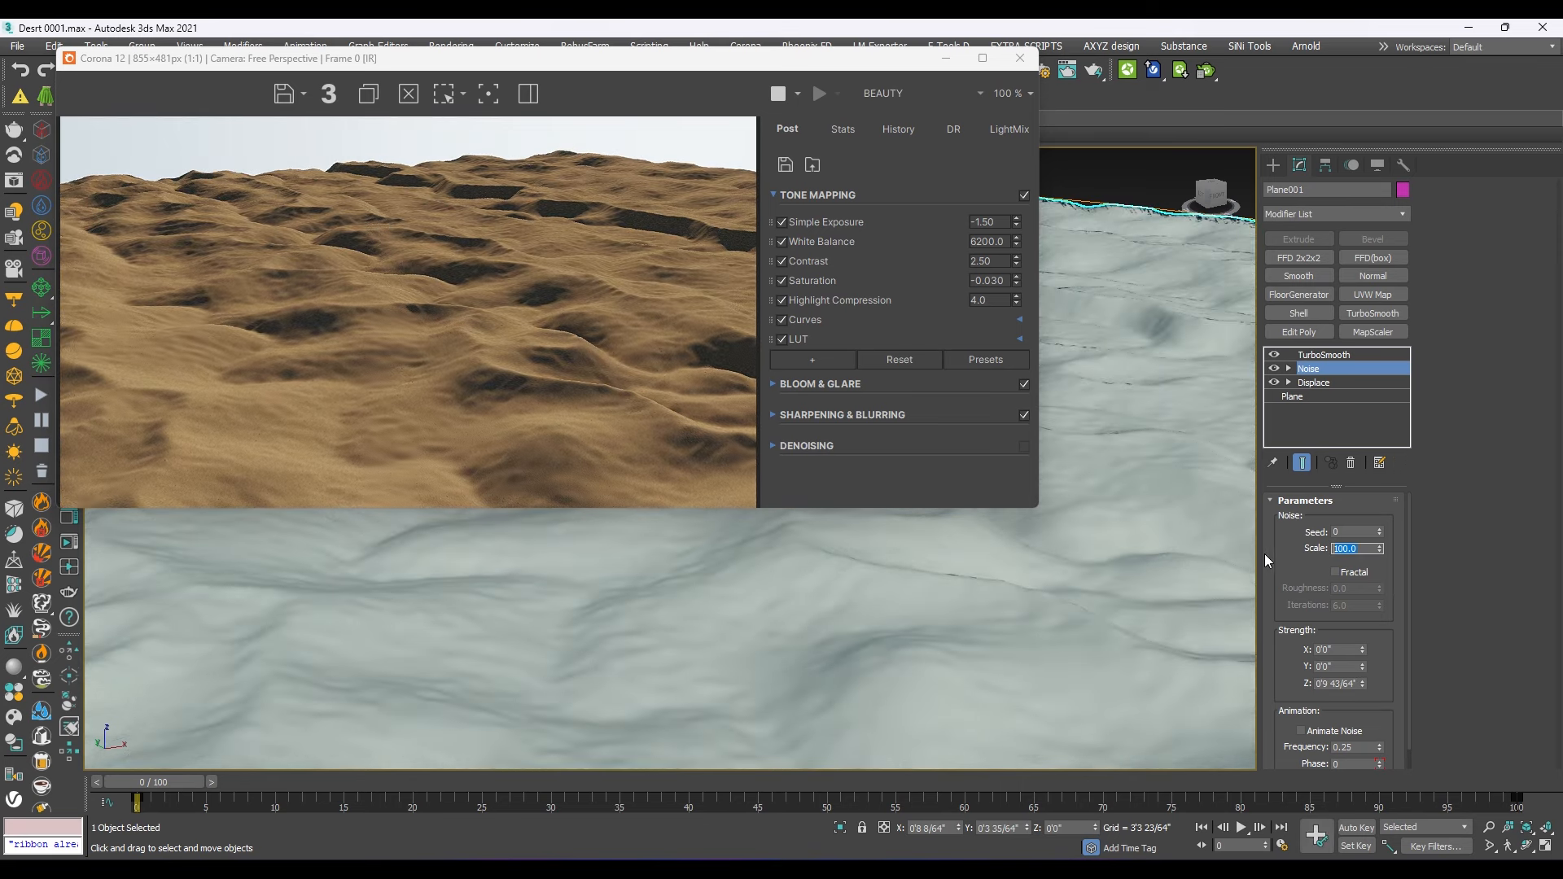
pyautogui.write('100')
pyautogui.press('Return')
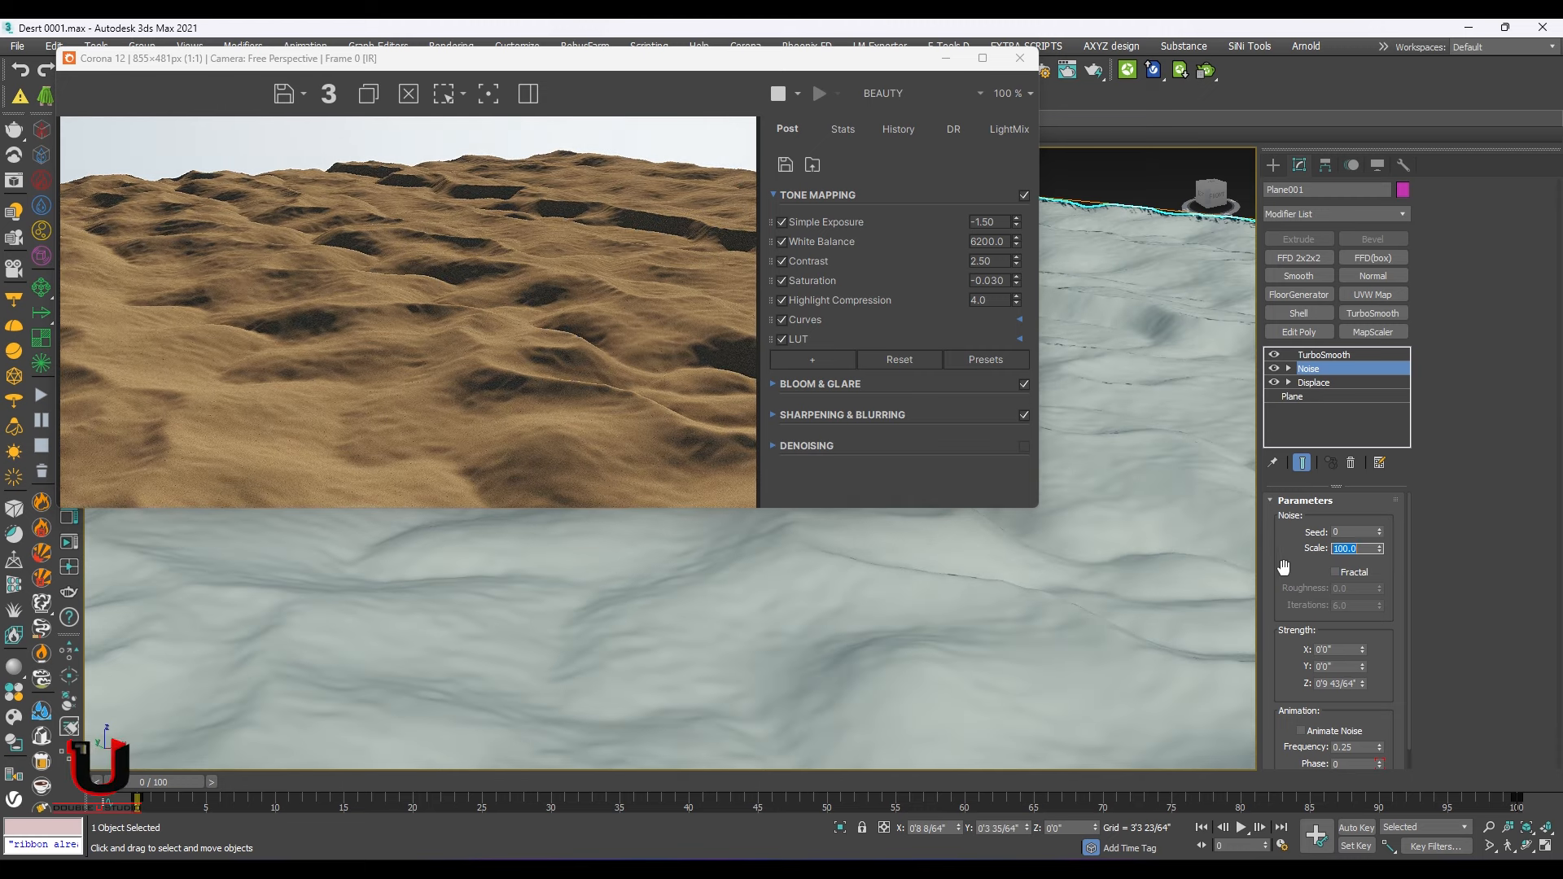
# Step: Examine a wider view of the noisy terrain in the interactive render and close the render window
pyautogui.click(883, 687)
pyautogui.scroll(-2, 877, 687)
pyautogui.scroll(-3, 876, 685)
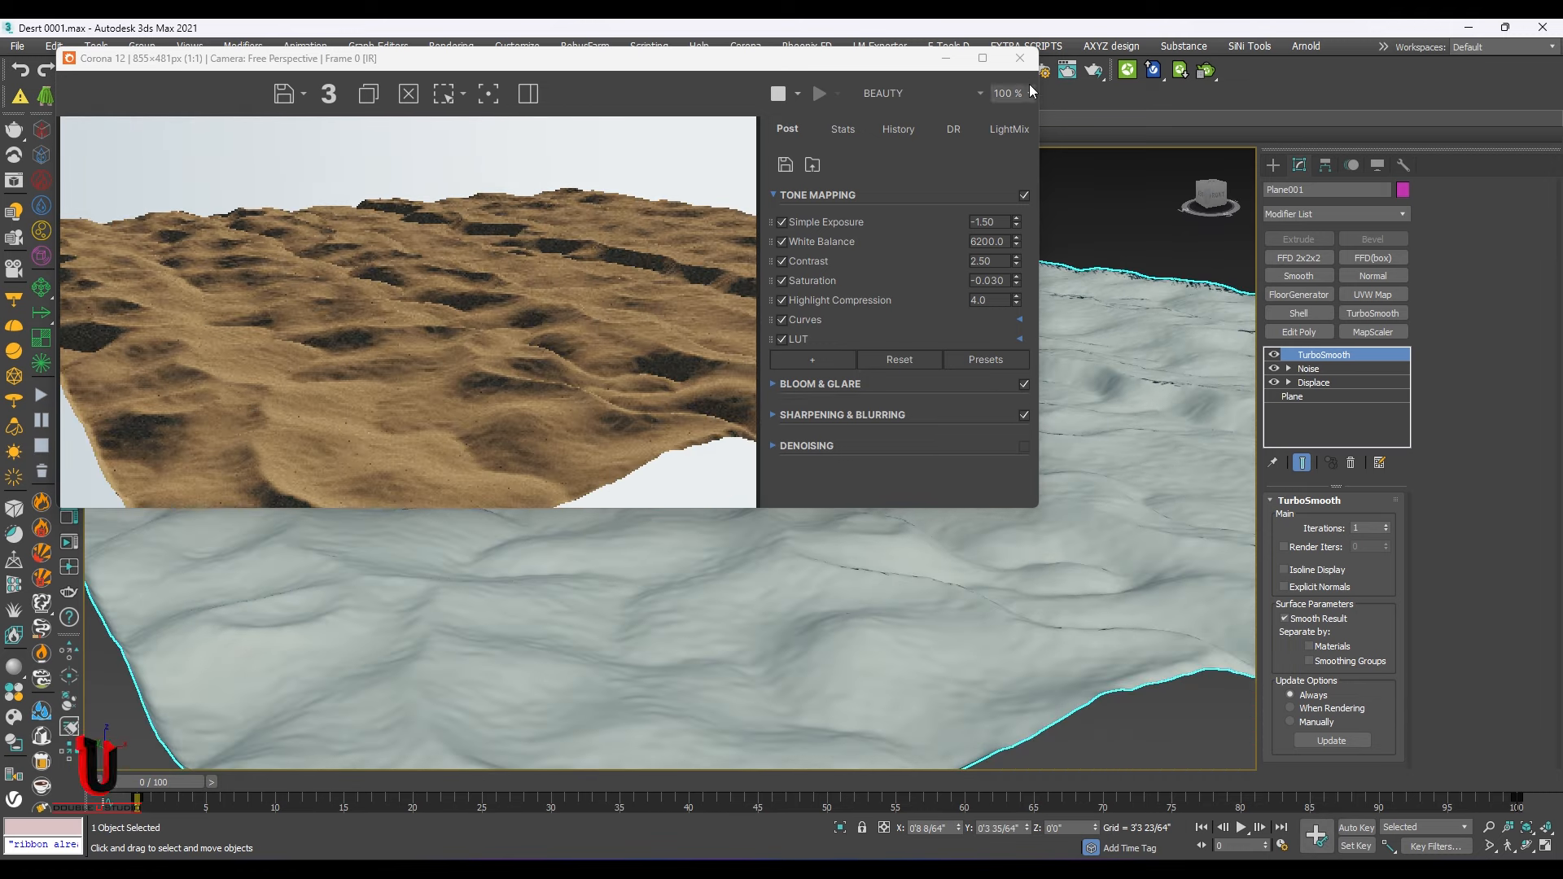
pyautogui.click(1020, 58)
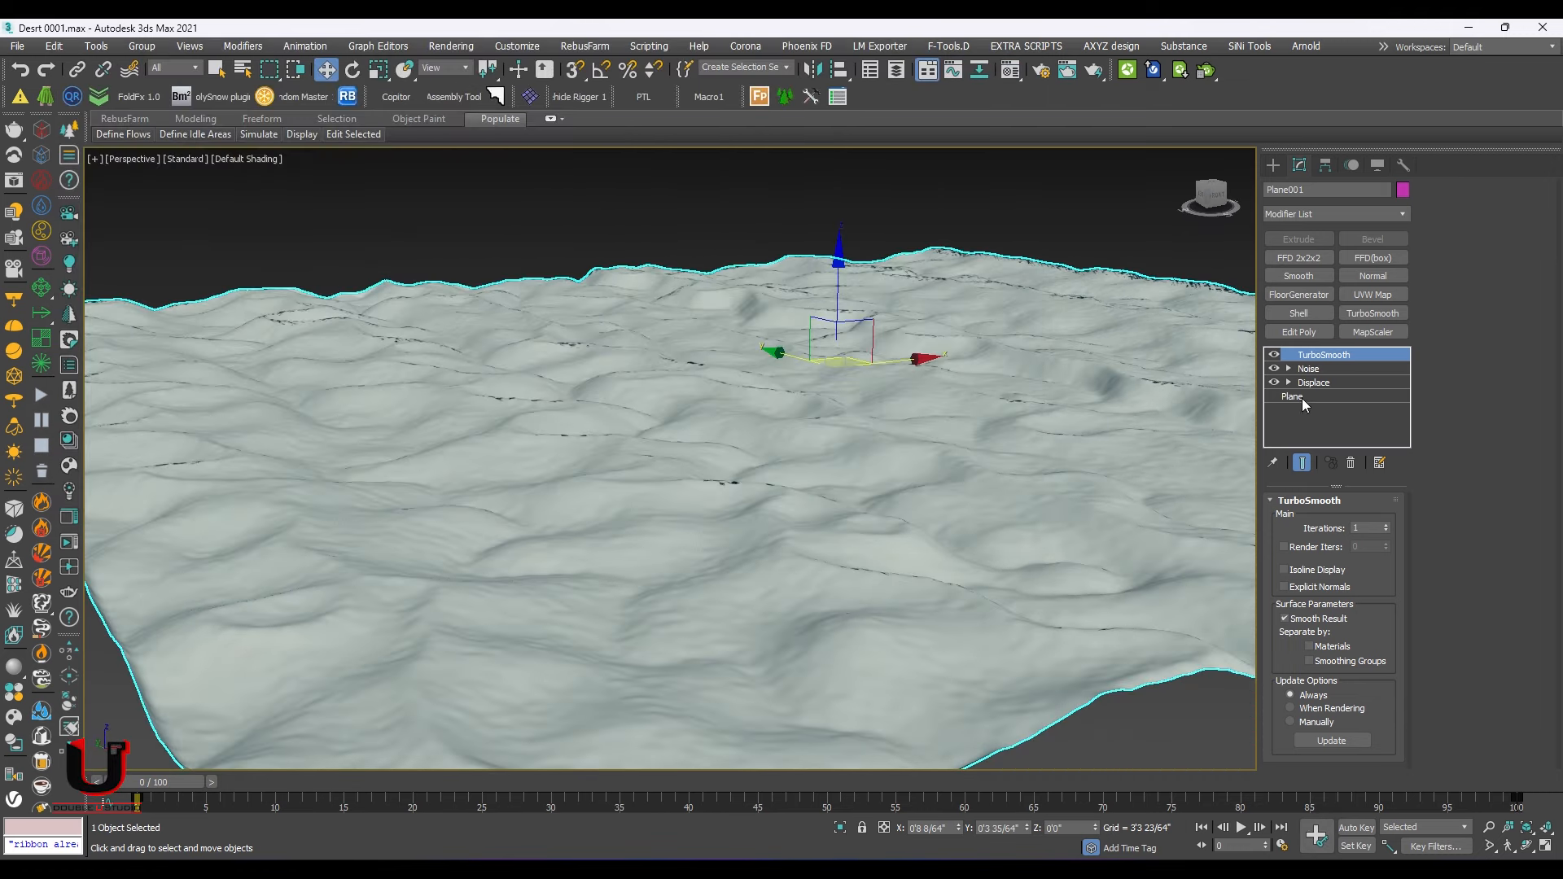
# Step: Add a Wave modifier to the plane directly above Noise
pyautogui.click(1309, 368)
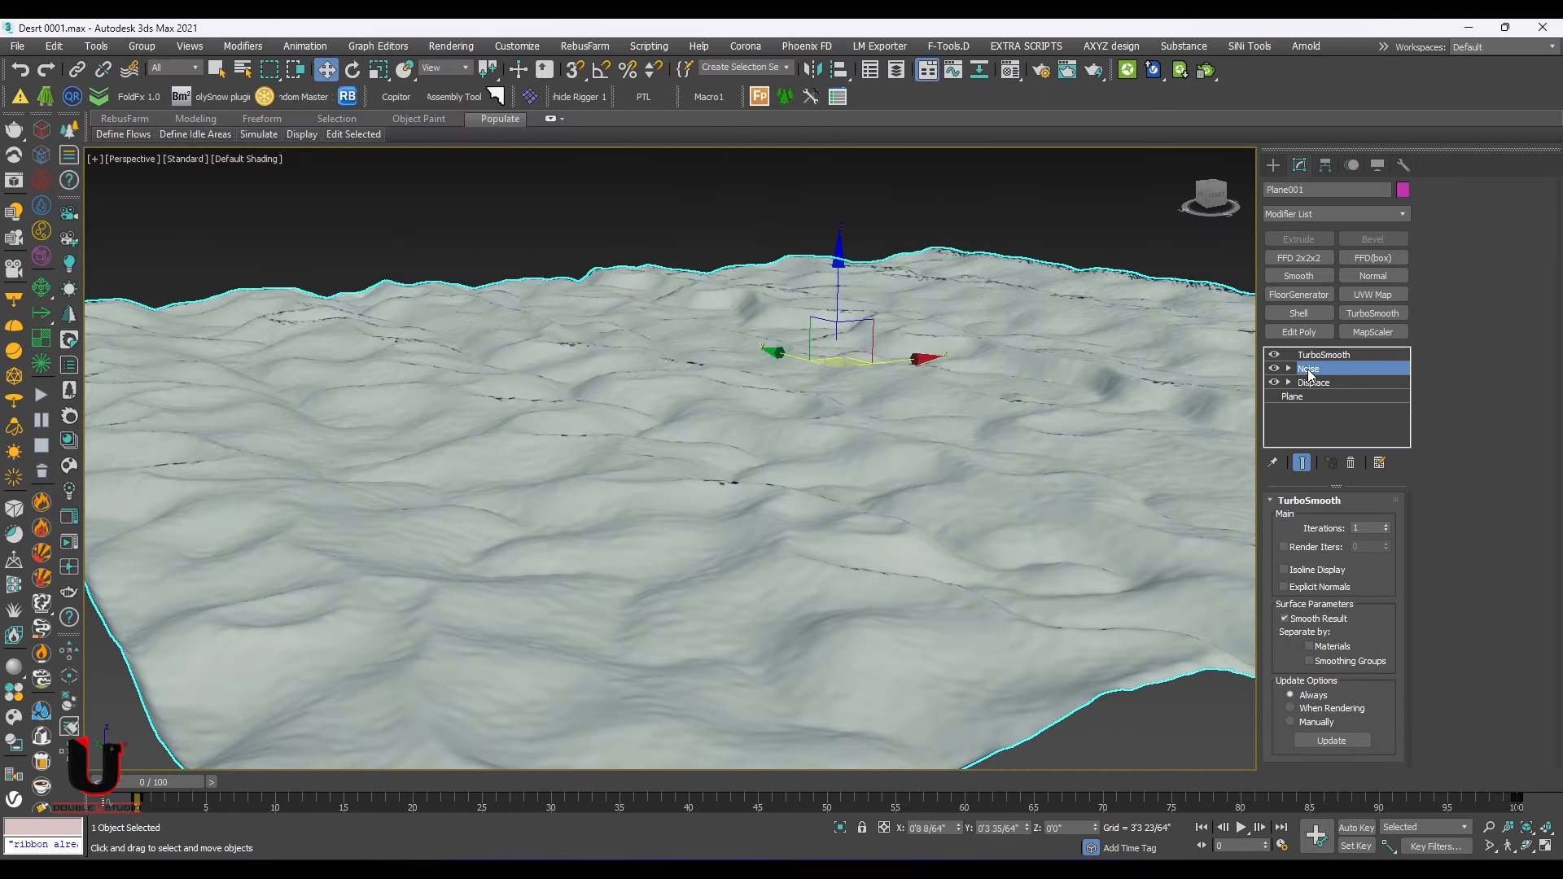
pyautogui.click(1330, 213)
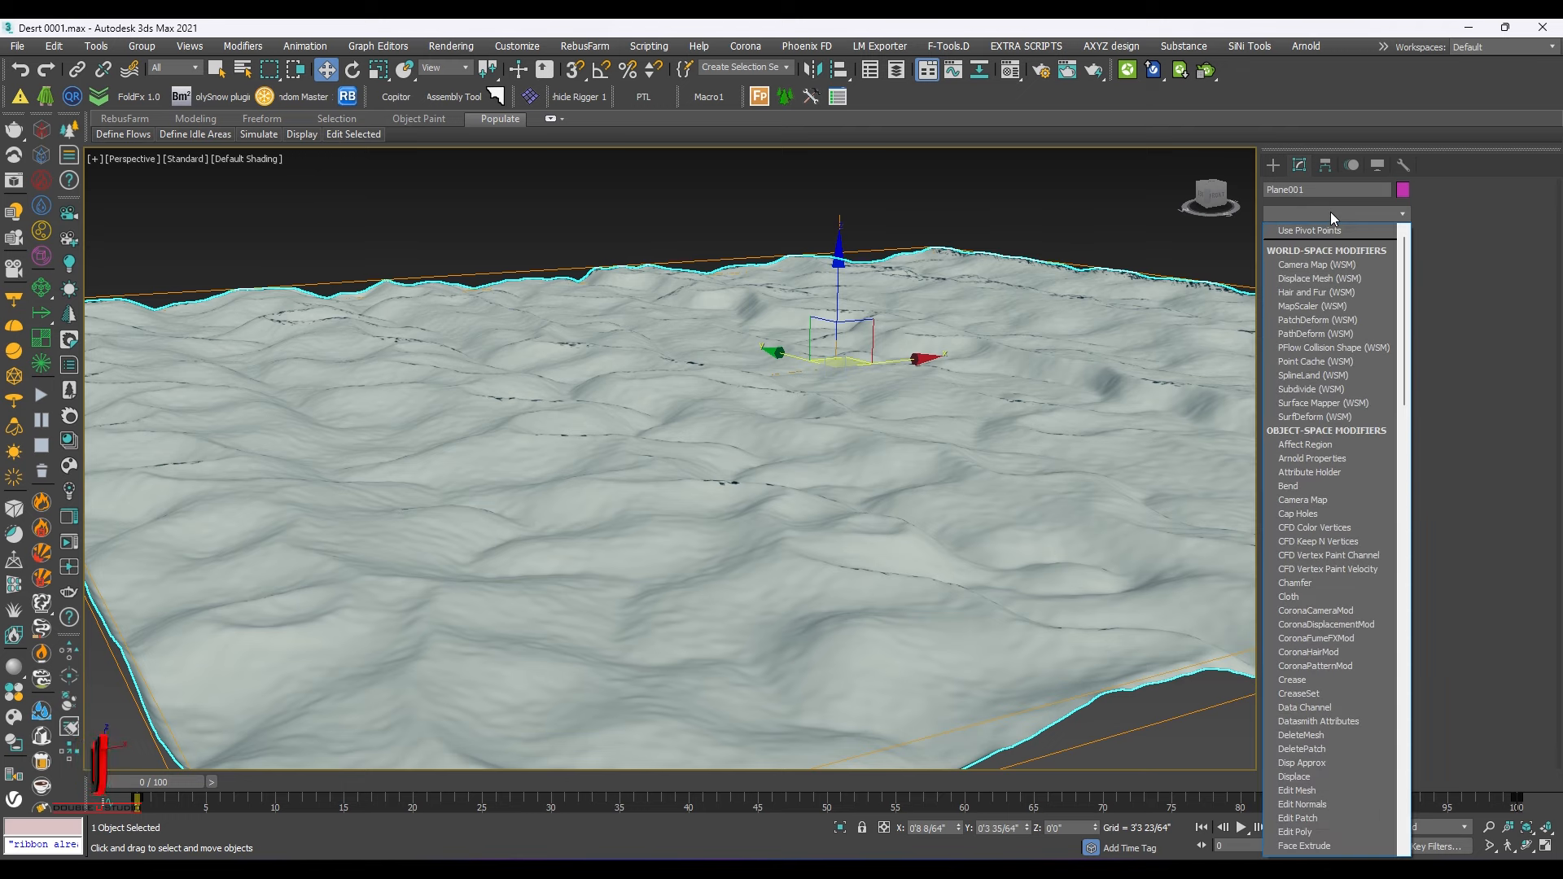
pyautogui.press('w')
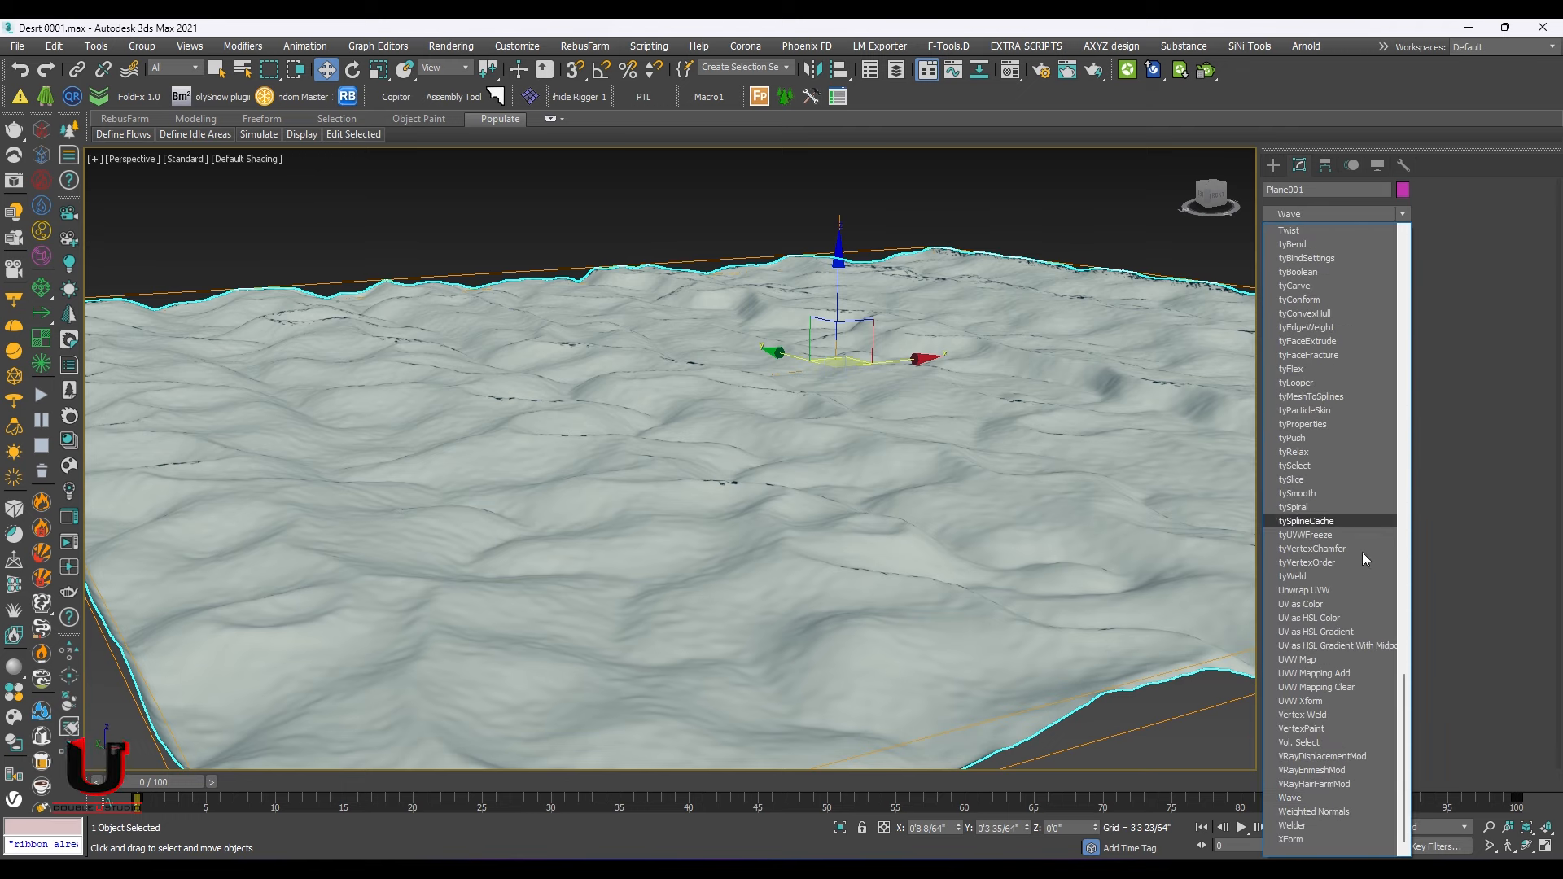
pyautogui.click(1360, 797)
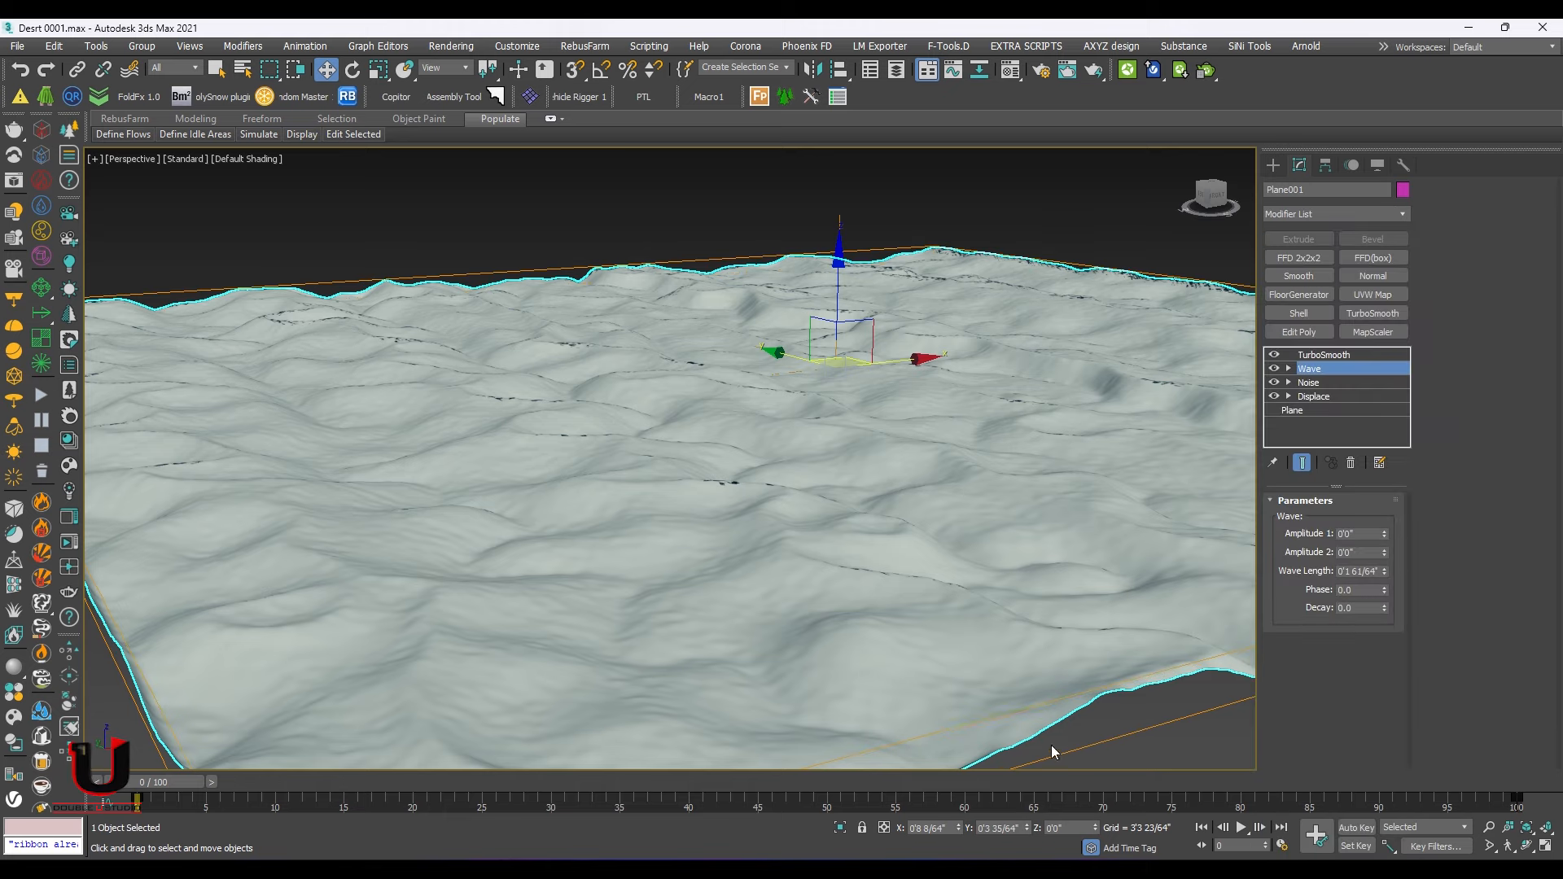
pyautogui.keyDown('alt'); pyautogui.moveTo(879, 559); pyautogui.dragTo(863, 512, button='middle'); pyautogui.keyUp('alt')
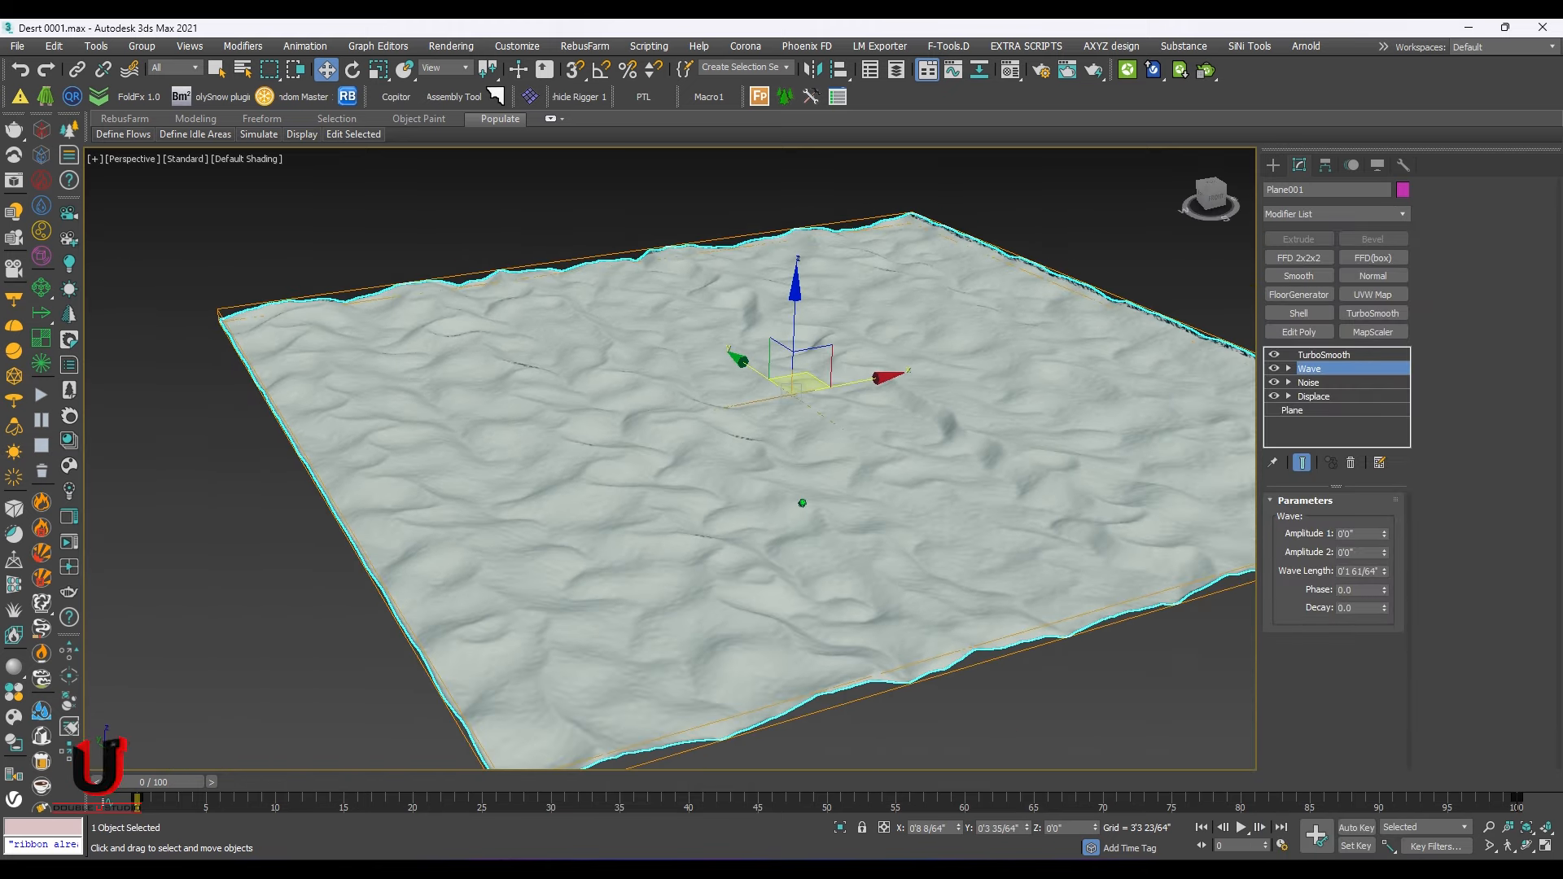
# Step: Set the Wave modifier's Amplitude 1 to about 4'2" and Amplitude 2 to 3'0"
pyautogui.moveTo(1387, 534); pyautogui.dragTo(1136, 29)
pyautogui.moveTo(1384, 553); pyautogui.dragTo(474, 850)
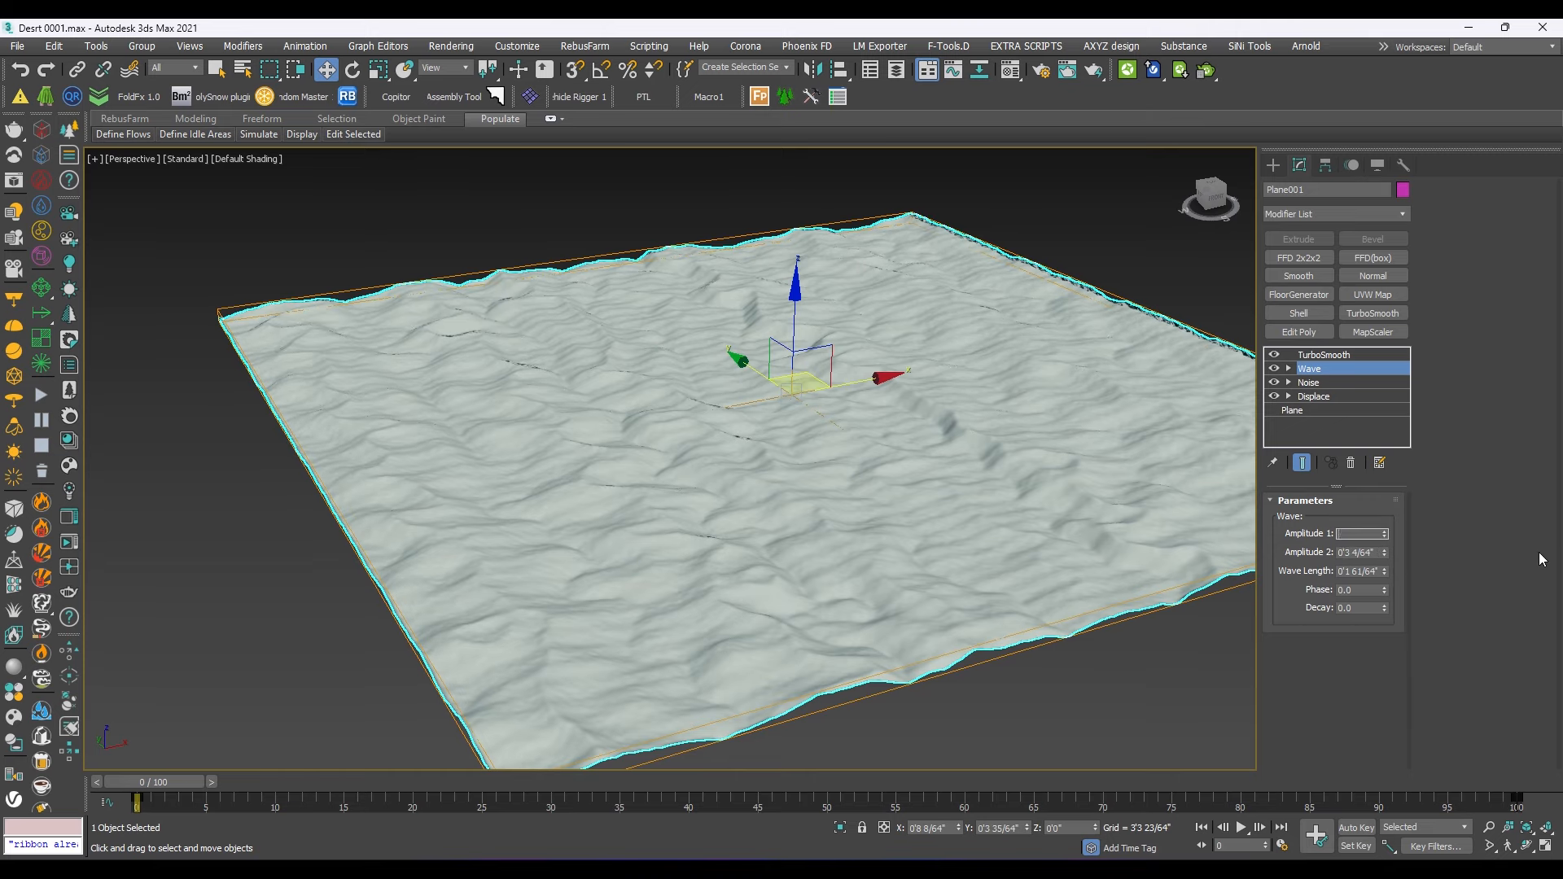
pyautogui.write('3')
pyautogui.press('Return')
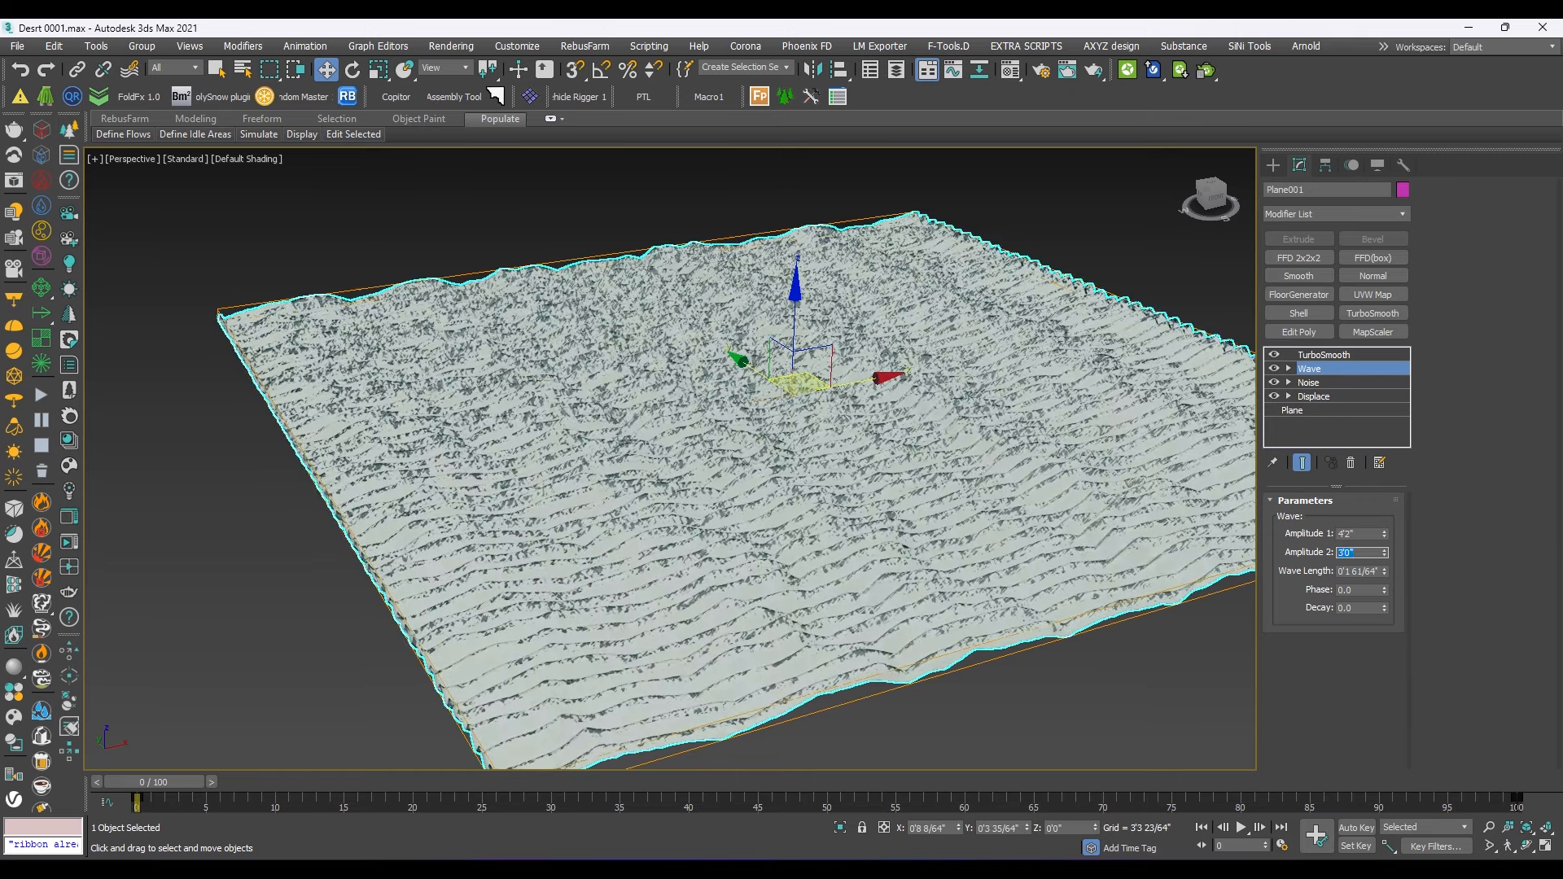
# Step: Set the Wave modifier's wave length to 50'0"
pyautogui.moveTo(1383, 571); pyautogui.dragTo(1351, 583)
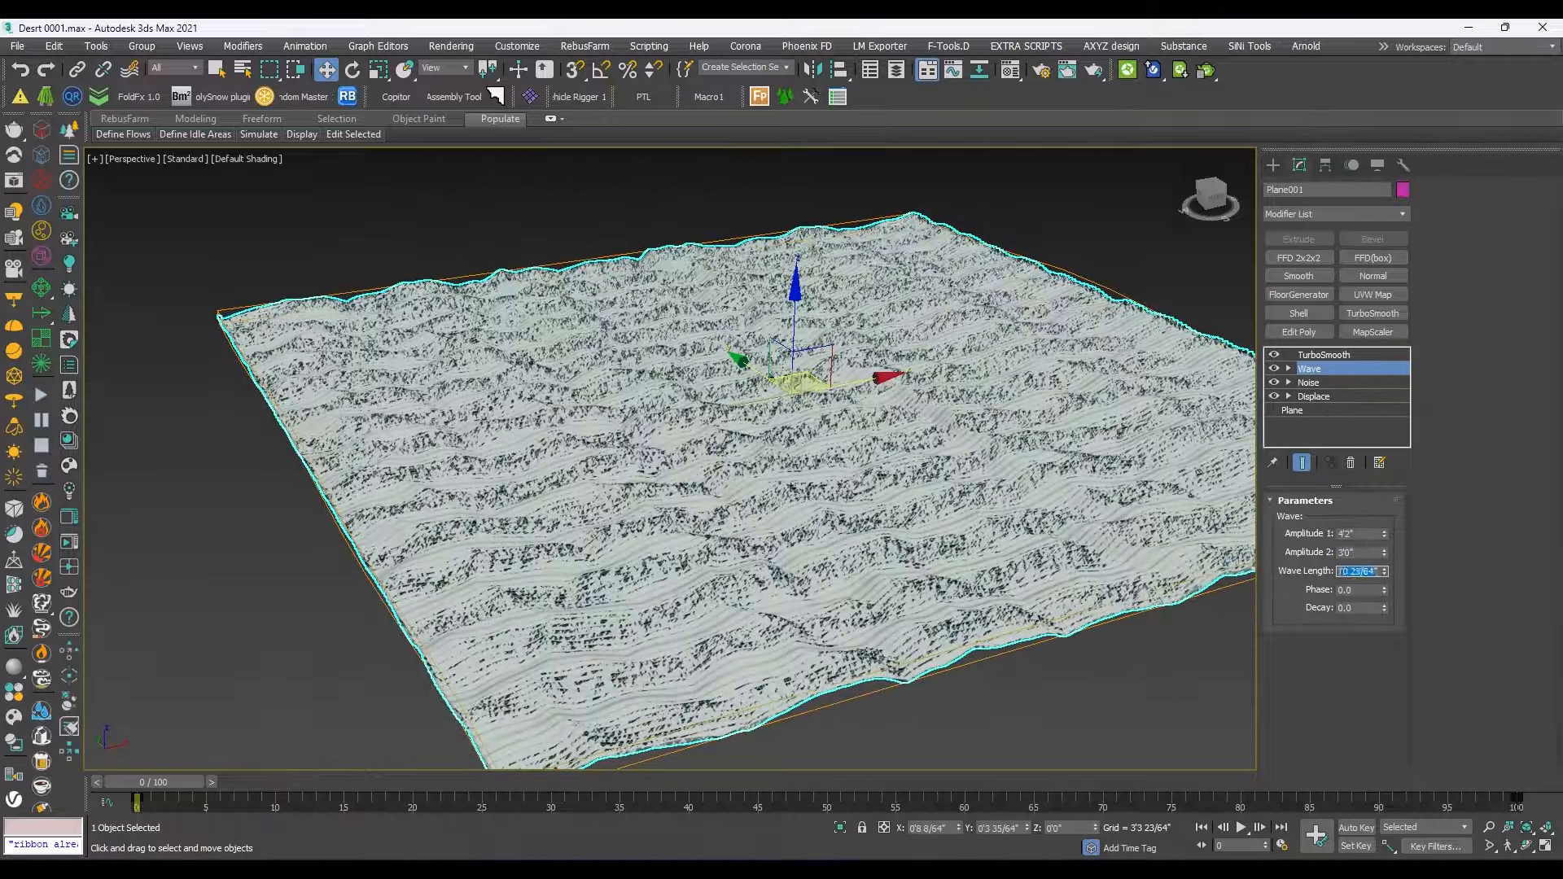
pyautogui.write('50')
pyautogui.press('Return')
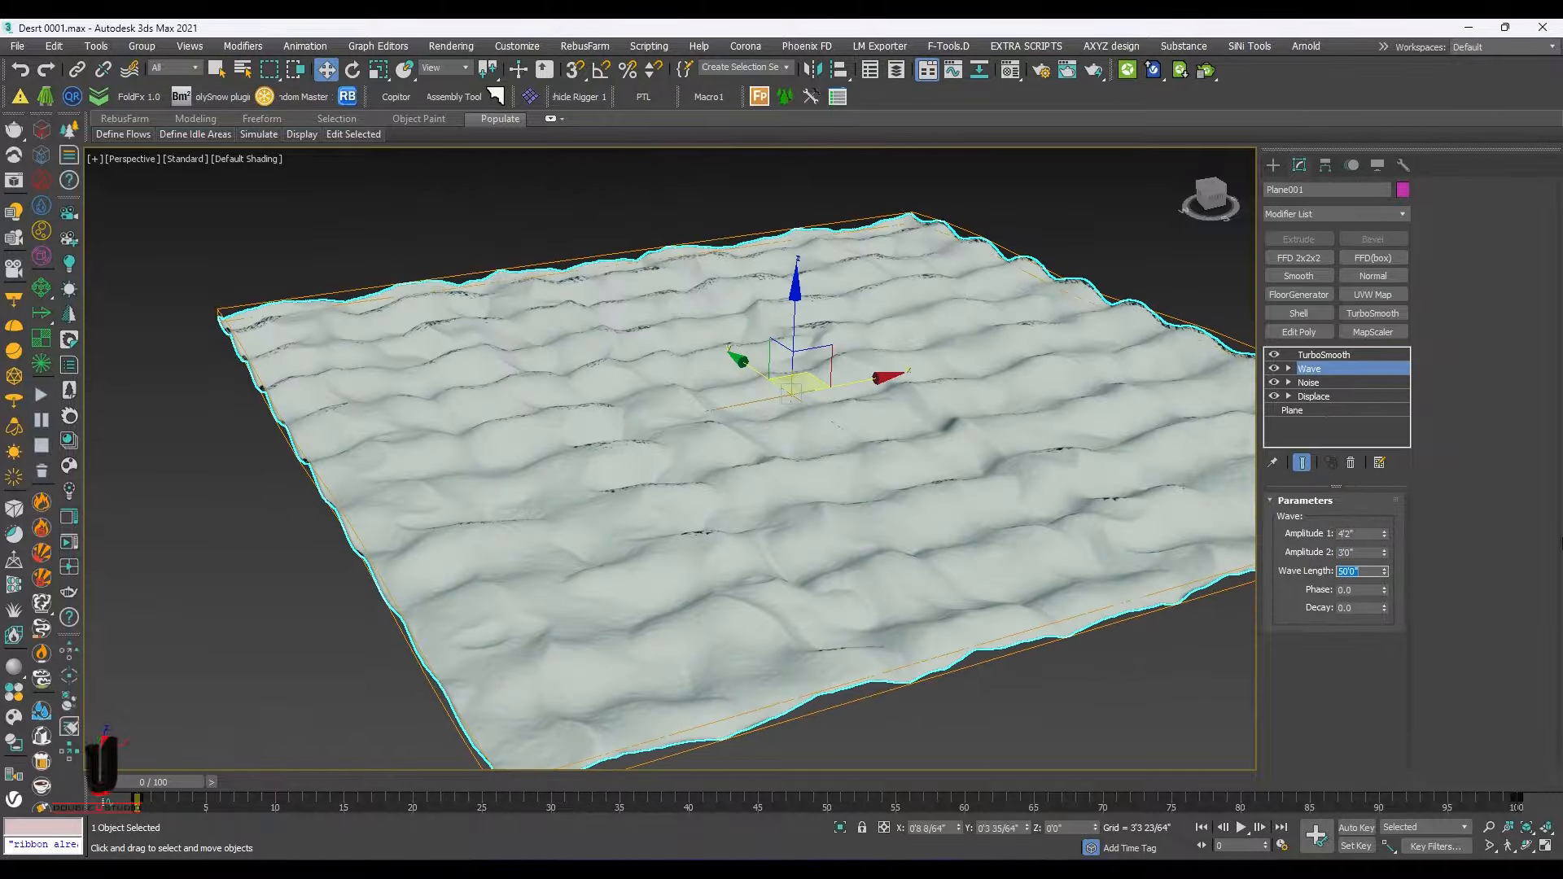
# Step: Raise the Wave modifier's Amplitude 2 and set its wave length to 100'0"
pyautogui.click(1276, 369)
pyautogui.click(1276, 369)
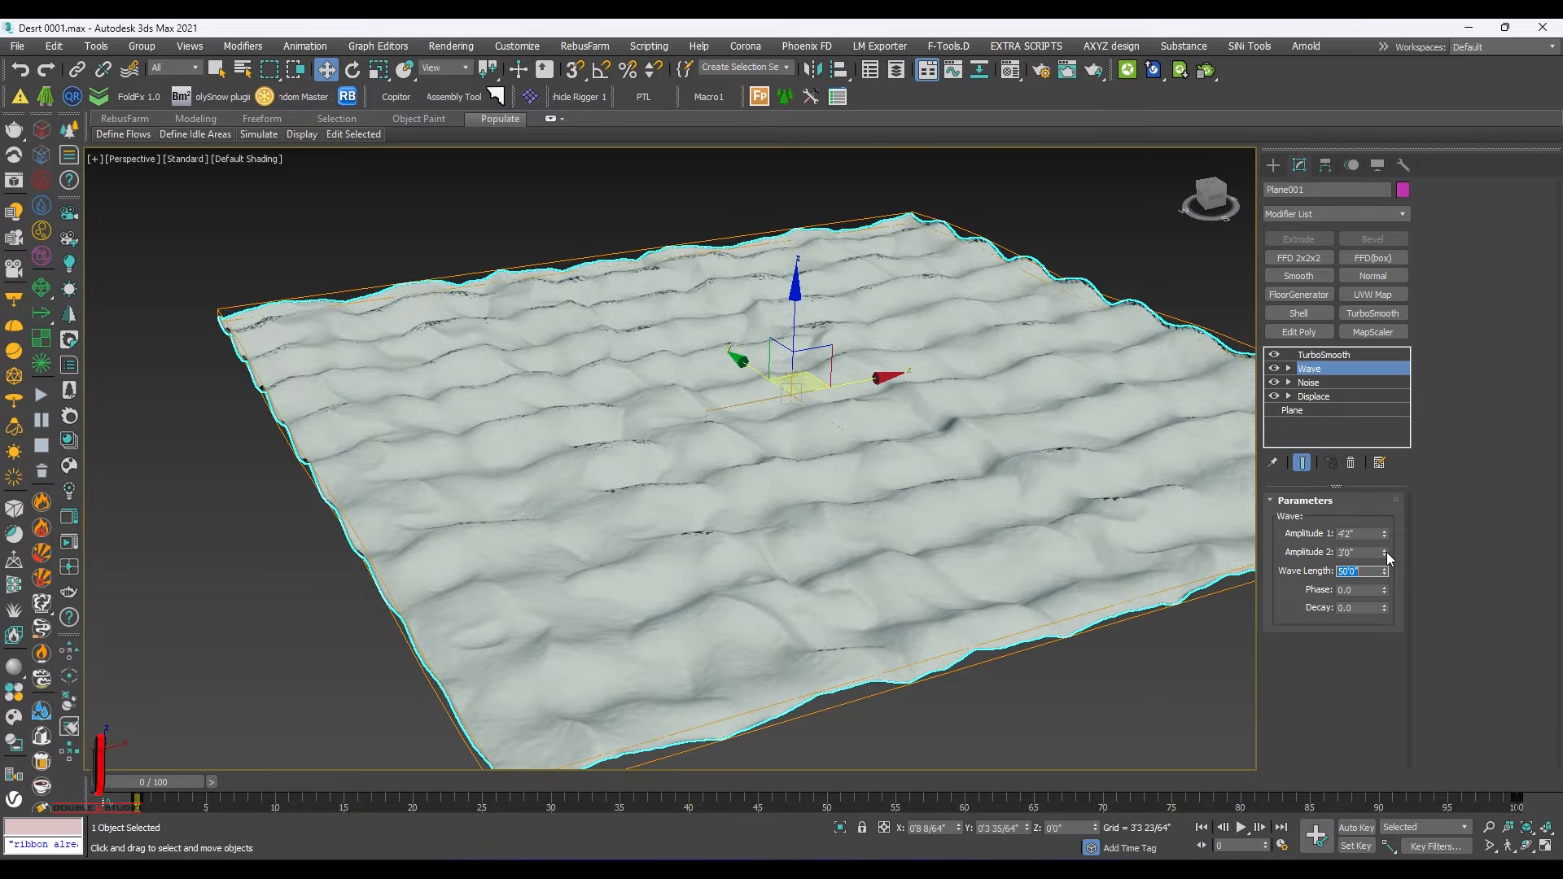
pyautogui.moveTo(1384, 555); pyautogui.dragTo(1376, 479)
pyautogui.write('100')
pyautogui.press('Return')
# Step: Set the Wave modifier's Amplitude 2 to about 12'3" and Amplitude 1 to about 0'11 1/2"
pyautogui.scroll(3, 911, 488)
pyautogui.keyDown('alt'); pyautogui.moveTo(911, 489); pyautogui.dragTo(963, 561, button='middle'); pyautogui.keyUp('alt')
pyautogui.scroll(2, 971, 537)
pyautogui.scroll(1, 963, 564)
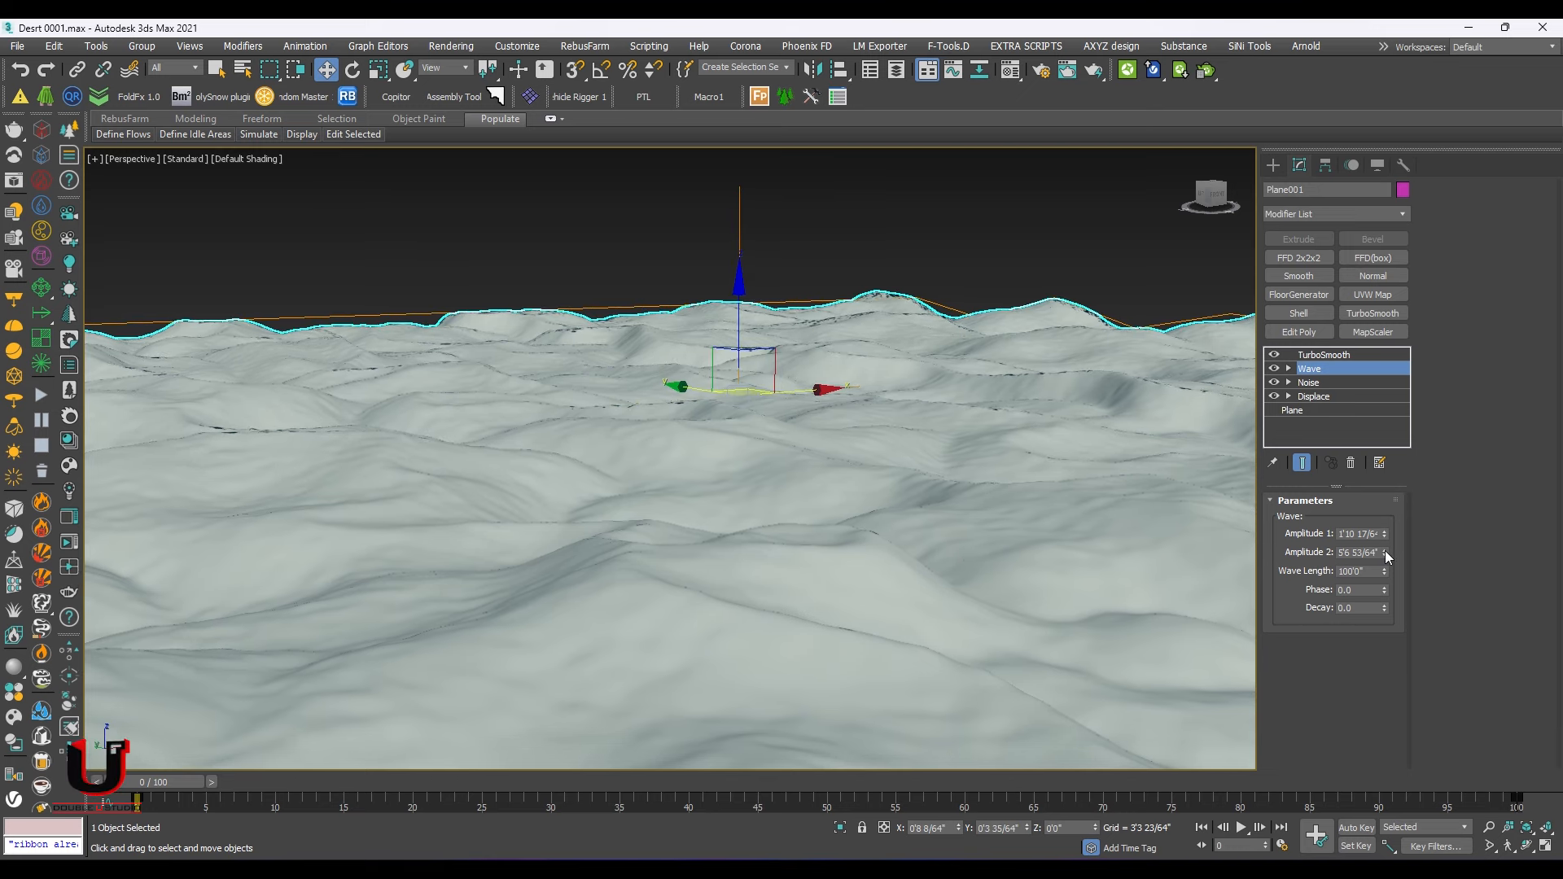
pyautogui.moveTo(1385, 552); pyautogui.dragTo(1391, 454)
pyautogui.moveTo(1385, 534); pyautogui.dragTo(1387, 578)
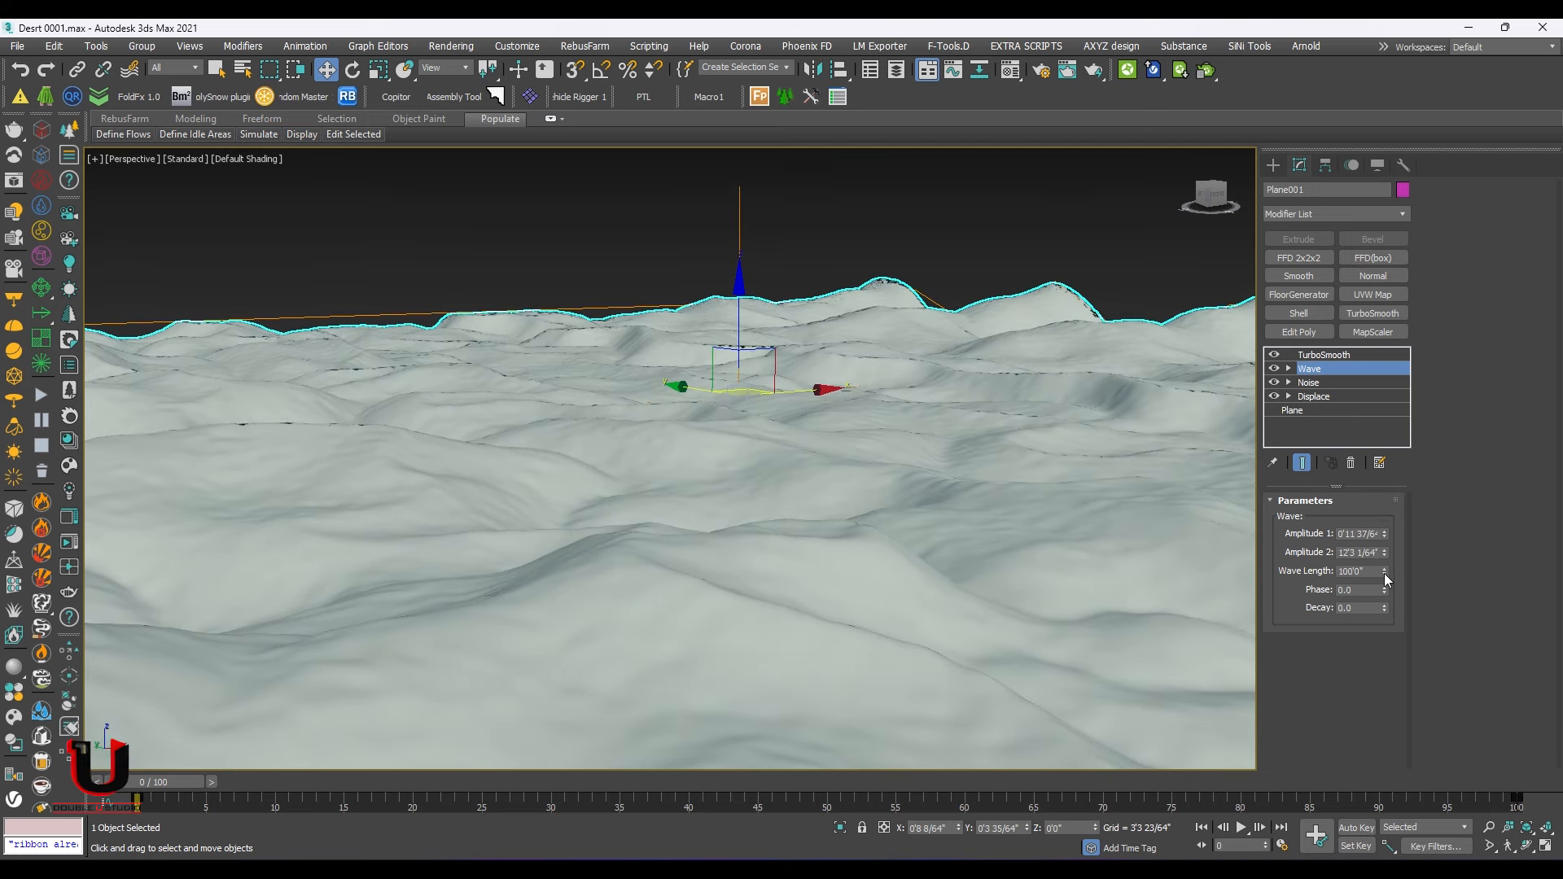
# Step: Set the Noise modifier's Z strength to about 1'4" and start the interactive render to check the terrain from a low angle
pyautogui.click(1320, 382)
pyautogui.moveTo(1362, 680); pyautogui.dragTo(1347, 638)
pyautogui.click(42, 554)
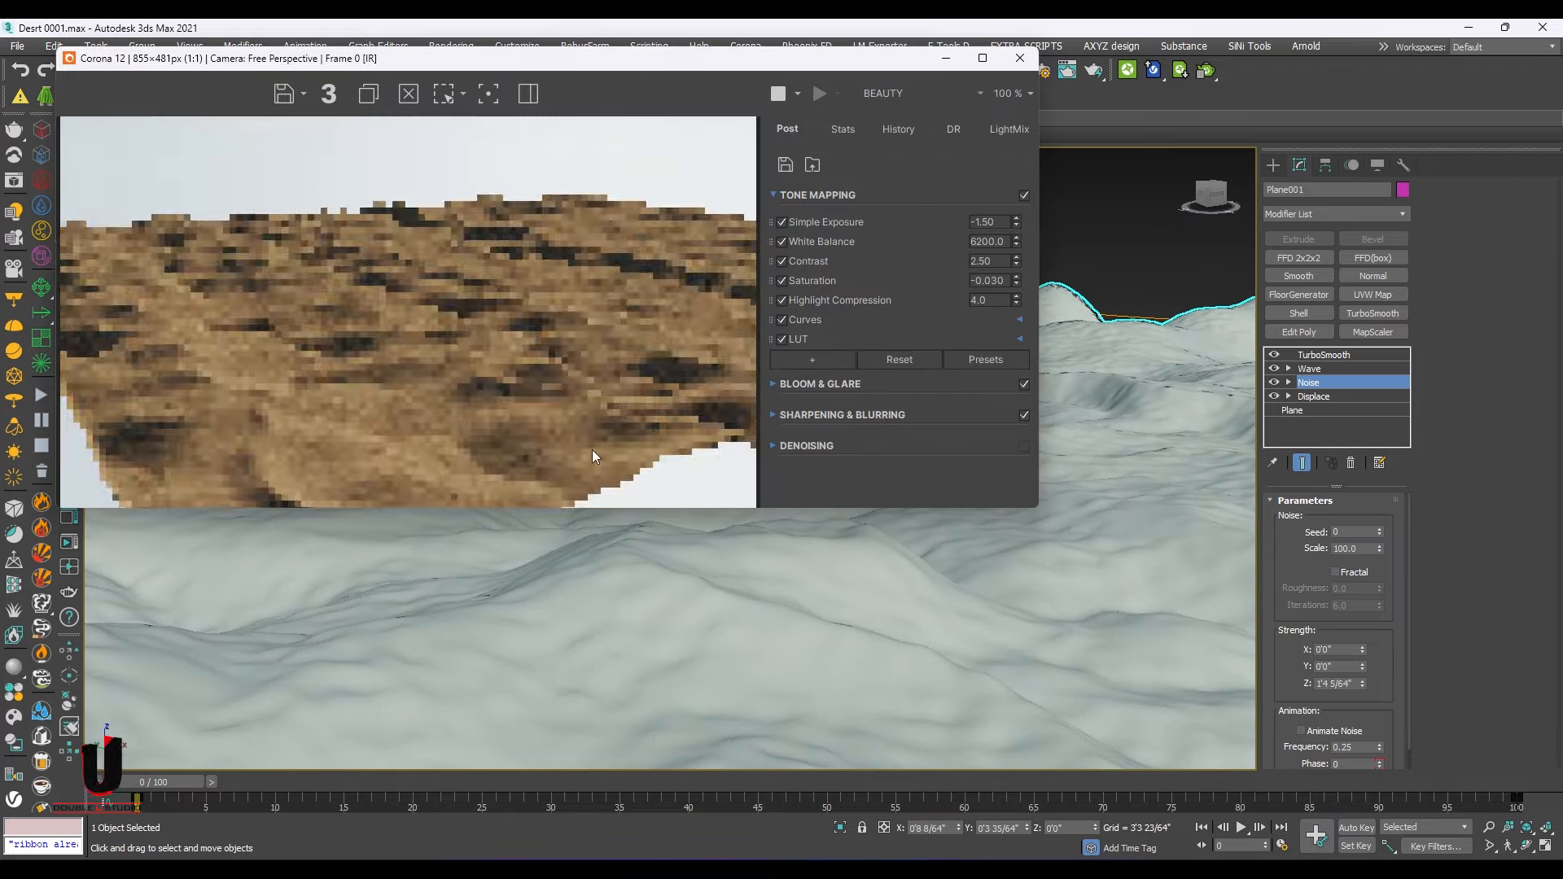
pyautogui.scroll(-1, 545, 267)
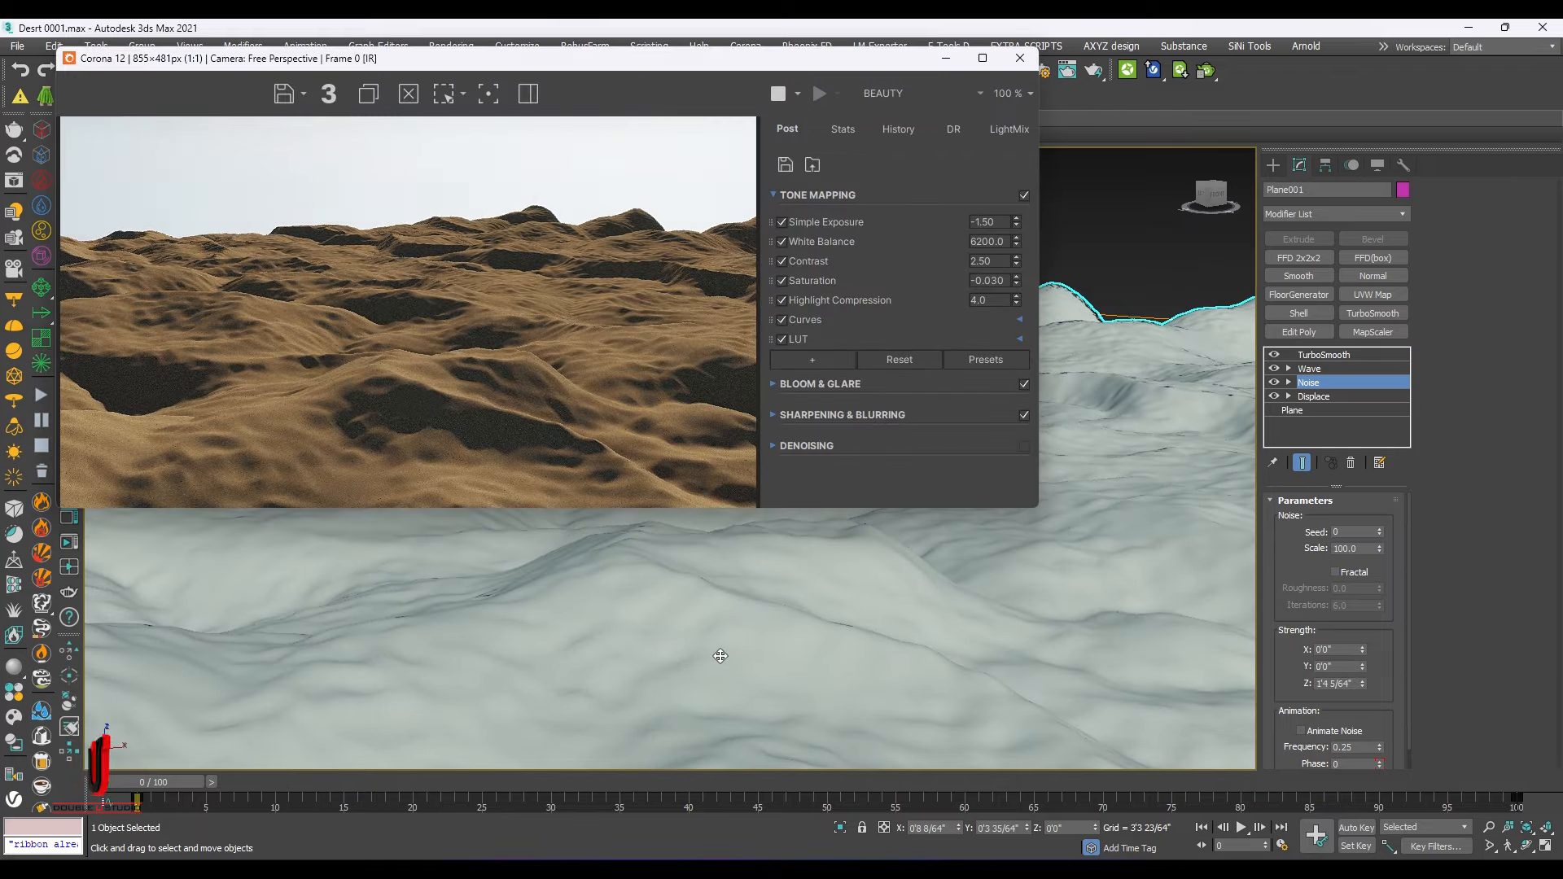
pyautogui.click(720, 656)
pyautogui.keyDown('alt'); pyautogui.moveTo(720, 656); pyautogui.dragTo(914, 716, button='middle'); pyautogui.keyUp('alt')
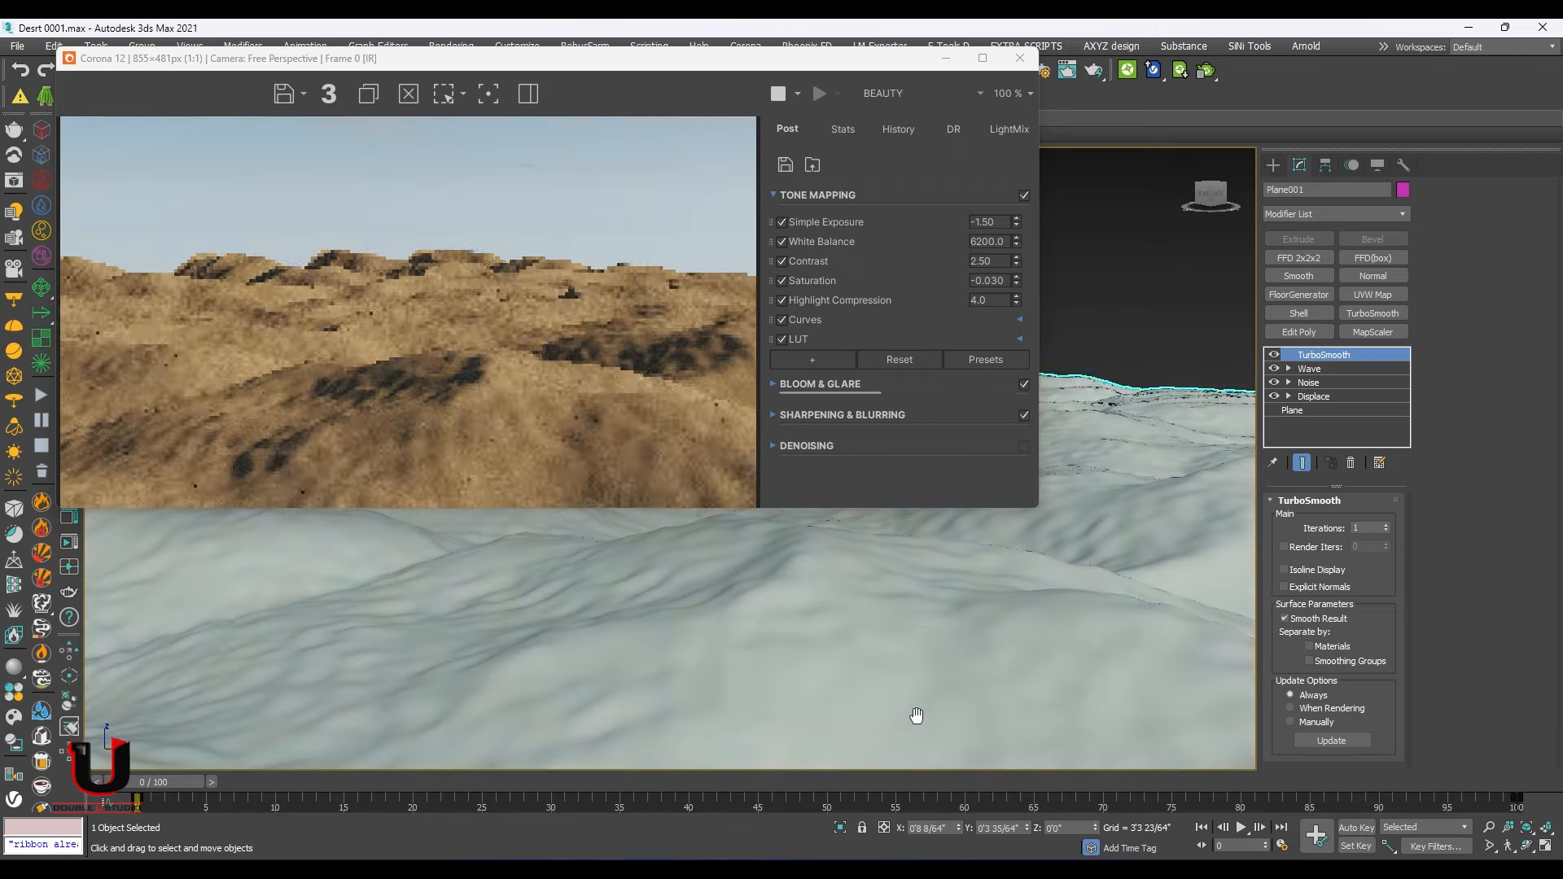
# Step: Lower the Noise modifier's Z strength to soften the small bumps on the dunes
pyautogui.click(1308, 382)
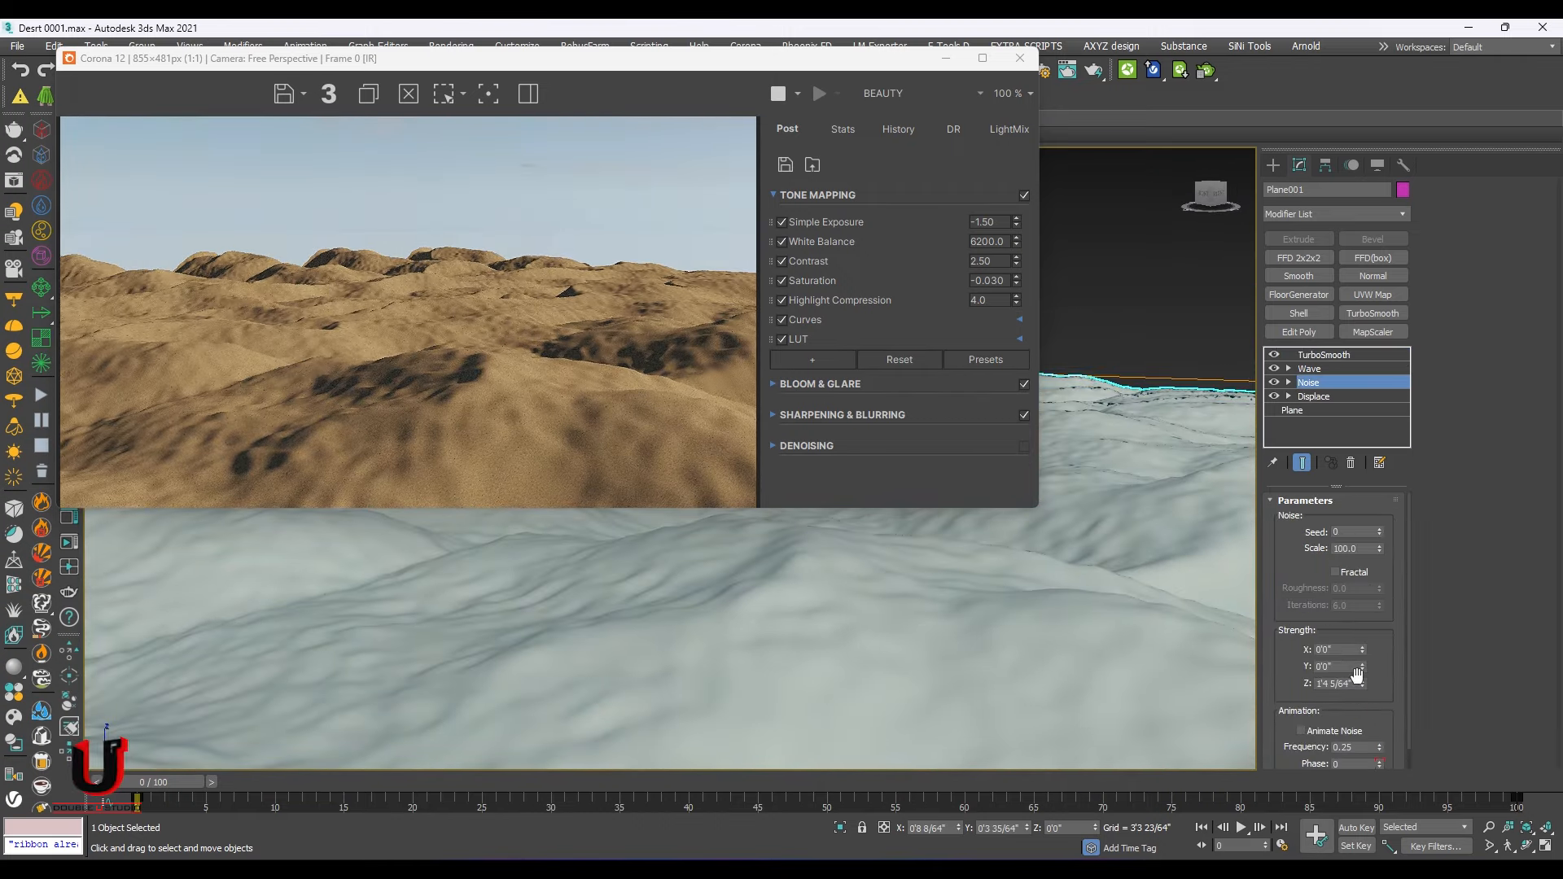
pyautogui.moveTo(1362, 683); pyautogui.dragTo(1363, 718)
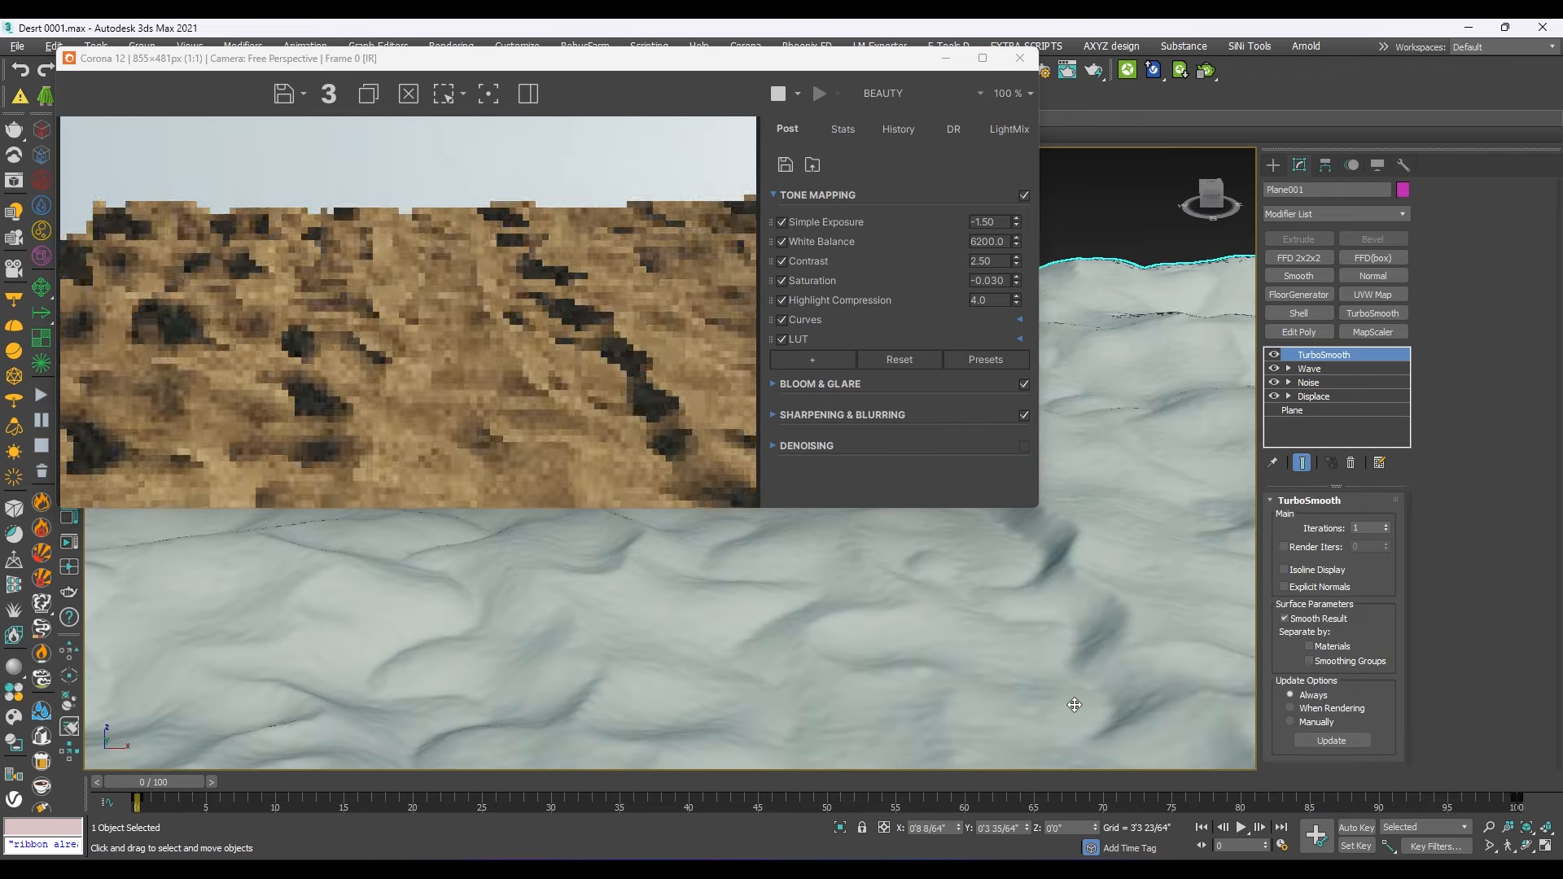
pyautogui.keyDown('alt'); pyautogui.moveTo(1077, 705); pyautogui.dragTo(1134, 706, button='middle'); pyautogui.keyUp('alt')
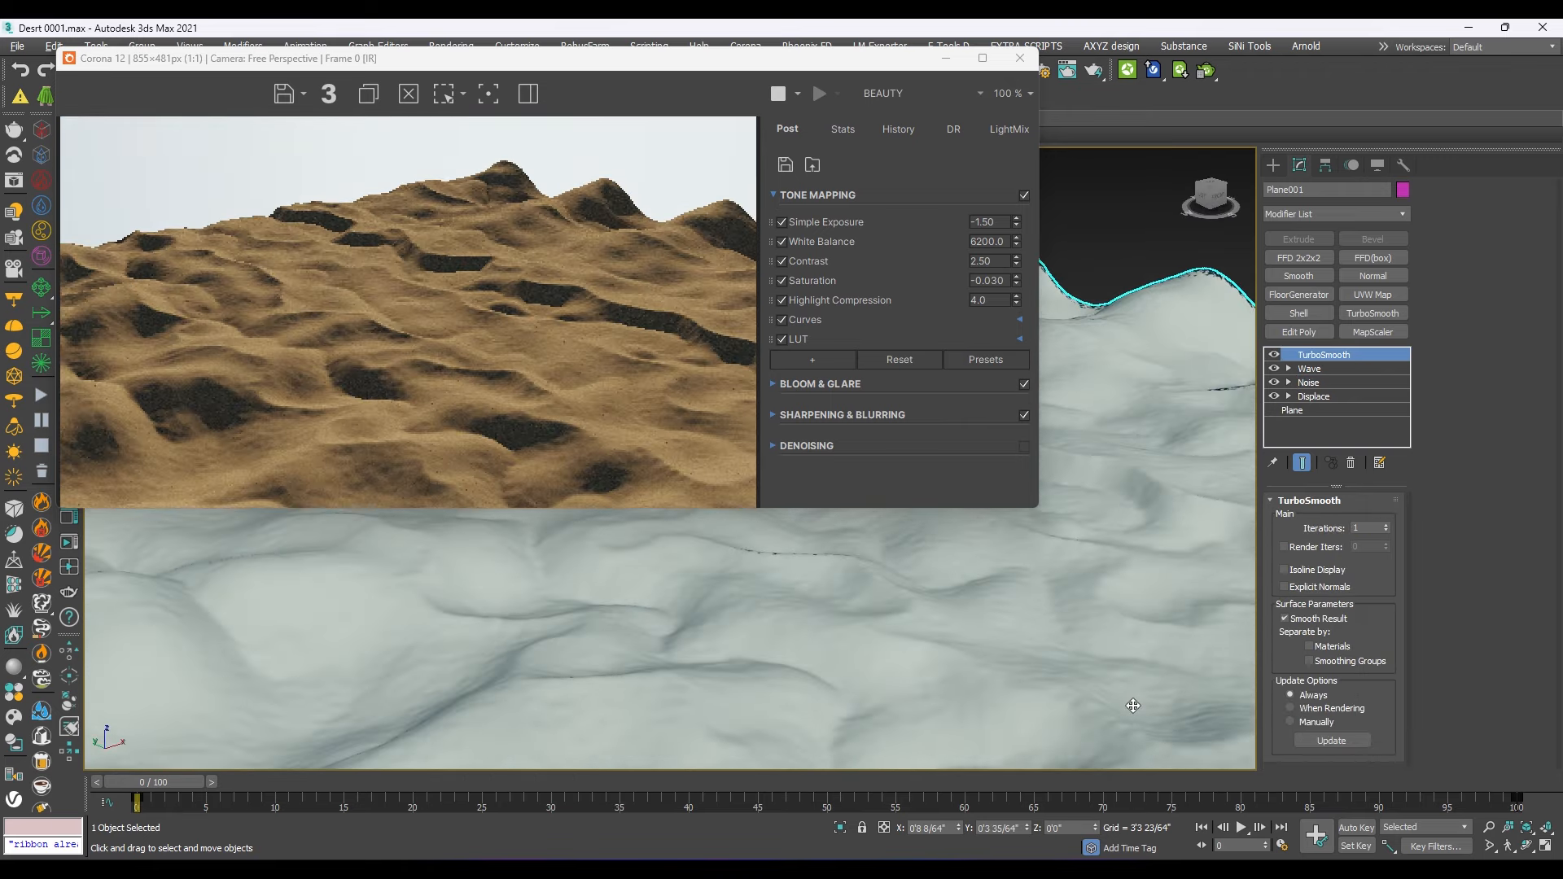
# Step: Reposition flags in the displacement's Gradient Ramp map, including a light one to position 62 and a black one to 57, and close the material editor
pyautogui.press('m')
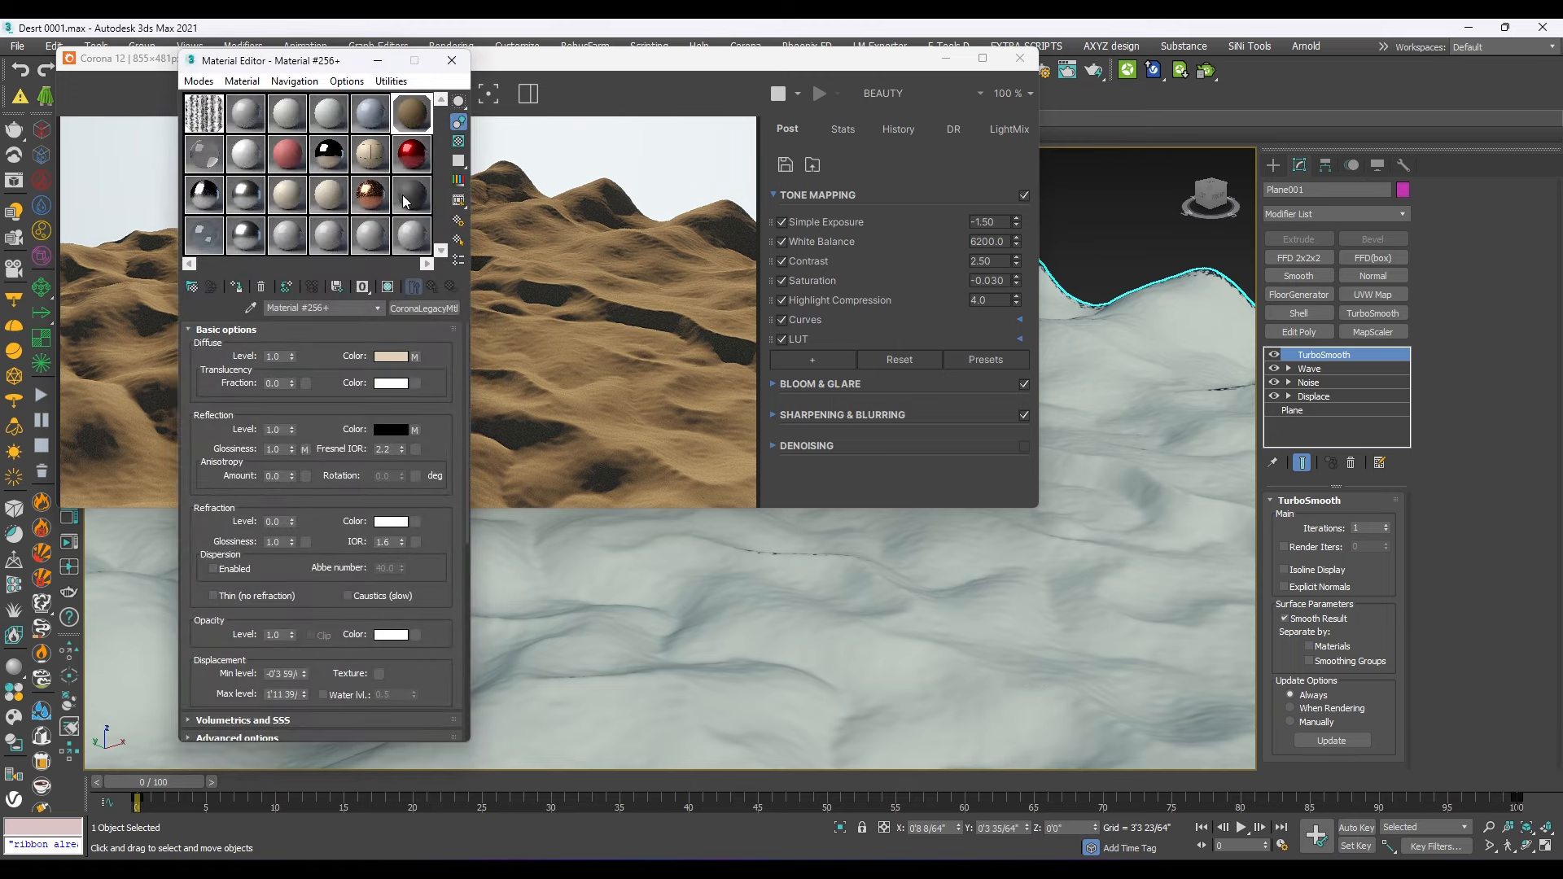
pyautogui.moveTo(303, 64); pyautogui.dragTo(1054, 67)
pyautogui.click(959, 122)
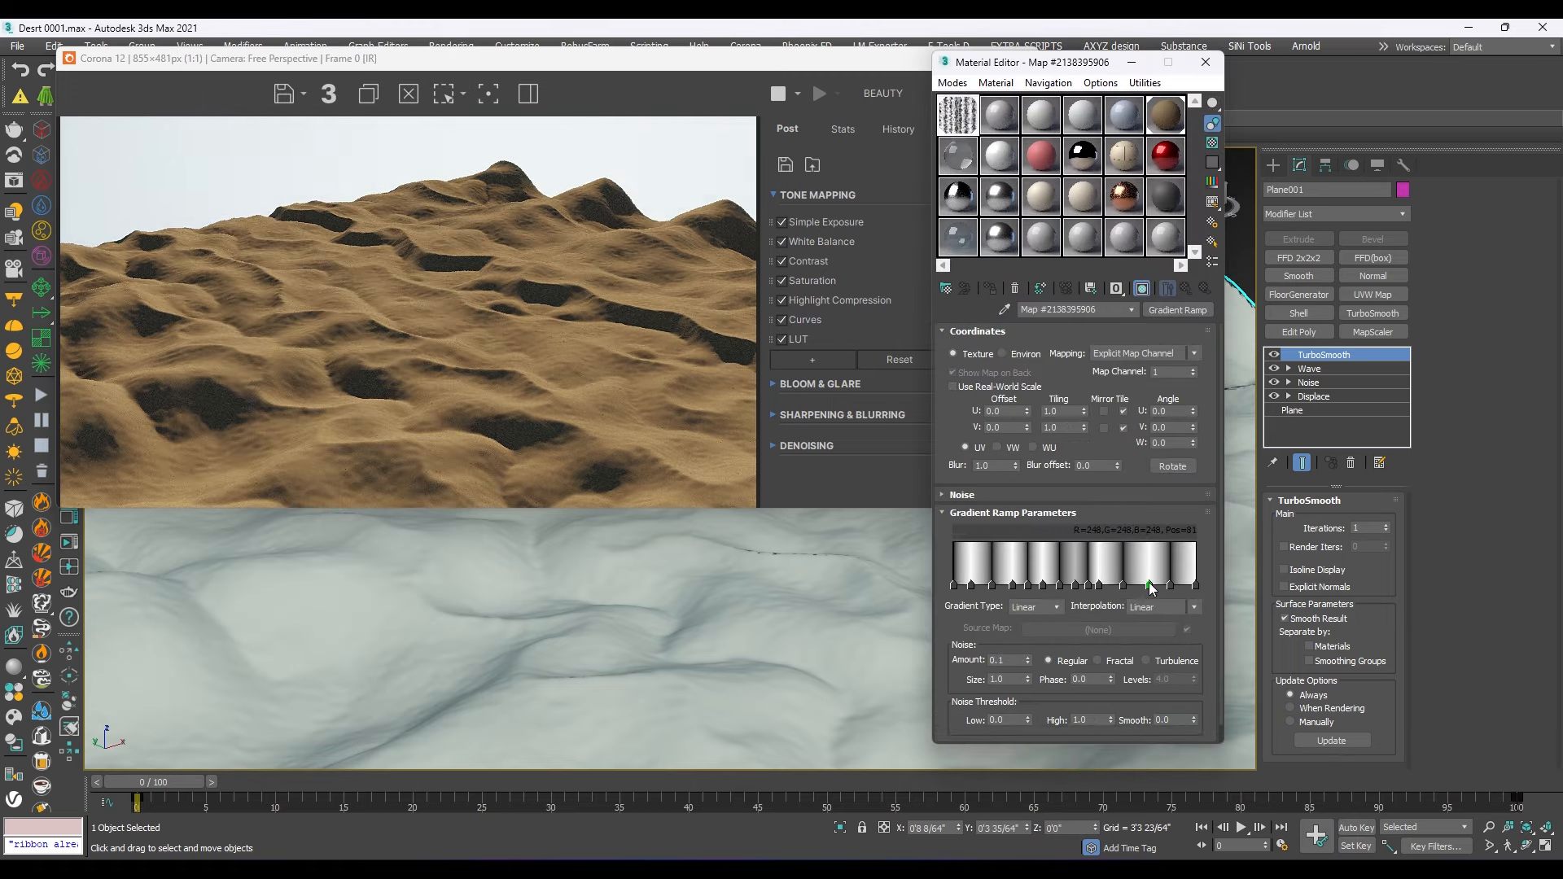
pyautogui.moveTo(1151, 587); pyautogui.dragTo(1147, 588)
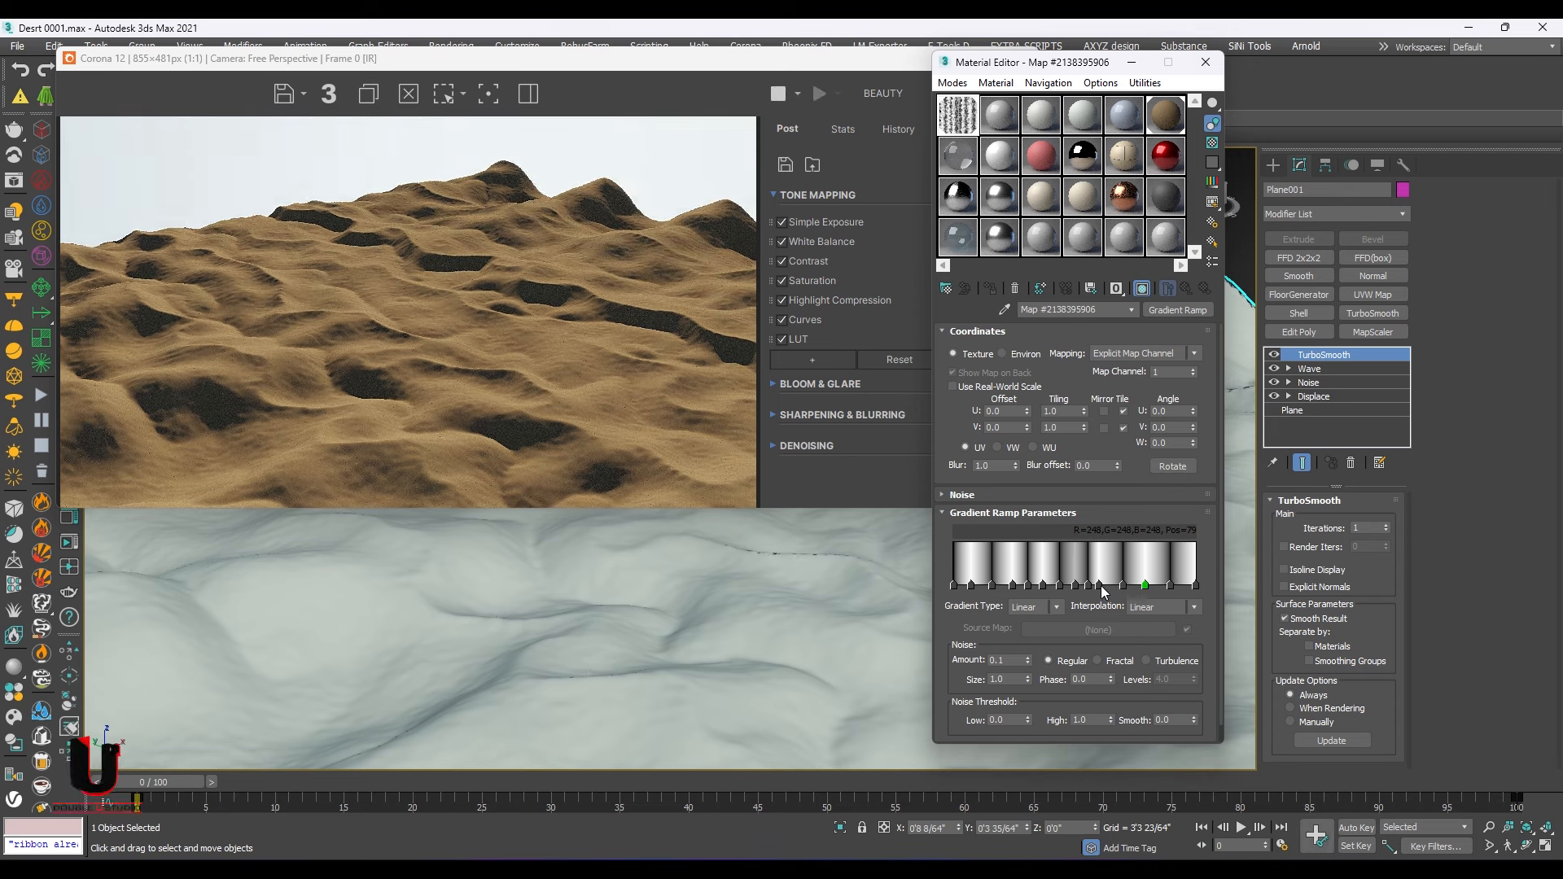
pyautogui.moveTo(1101, 587); pyautogui.dragTo(1107, 588)
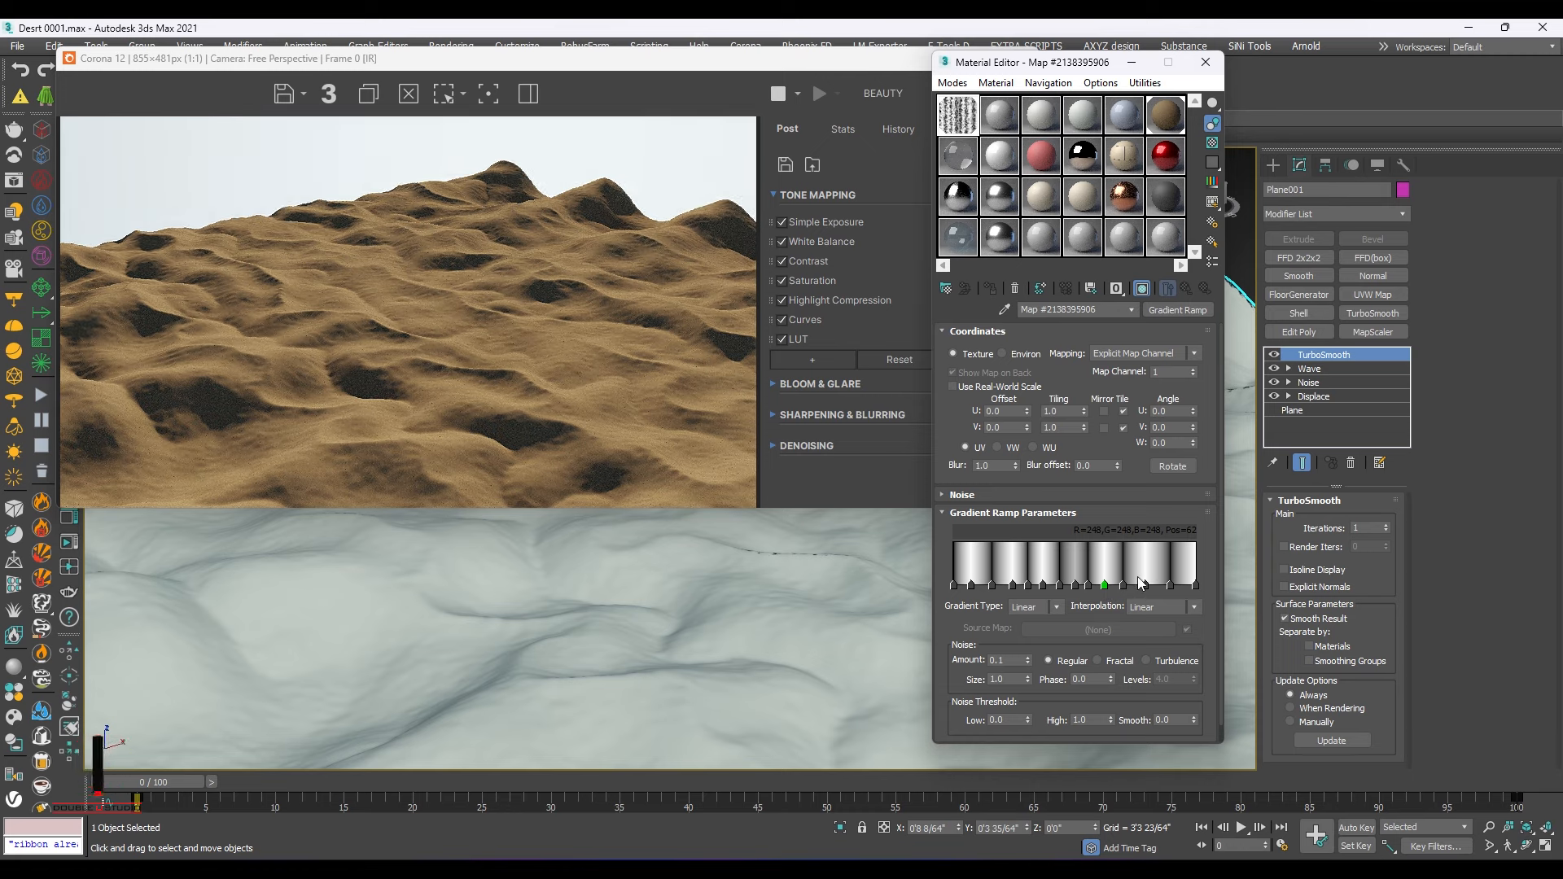
pyautogui.moveTo(1145, 586); pyautogui.dragTo(1151, 586)
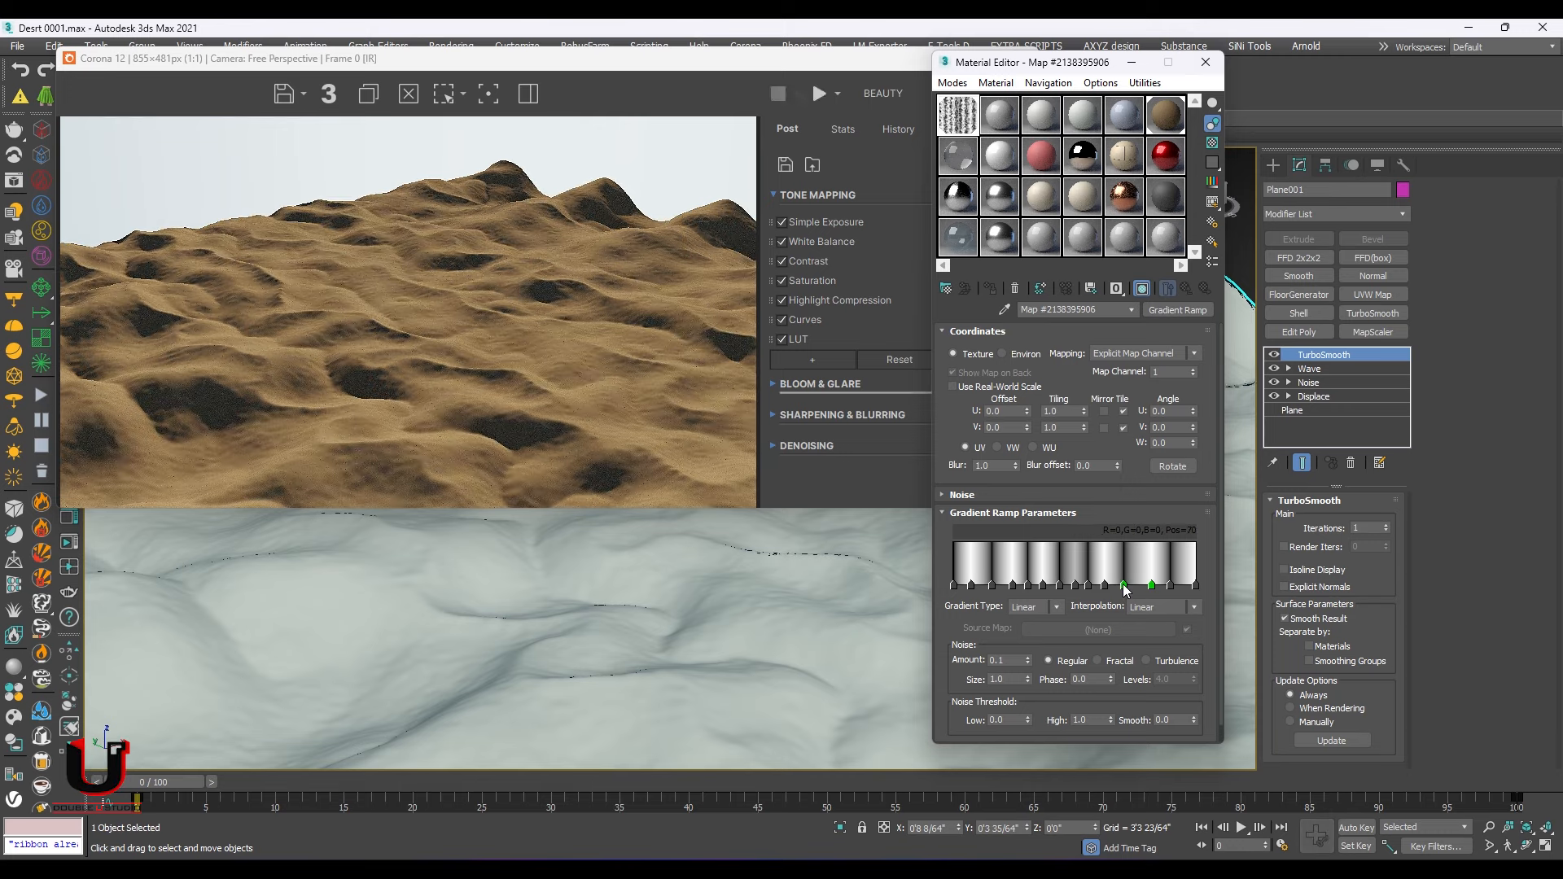
pyautogui.moveTo(1122, 586); pyautogui.dragTo(1091, 586)
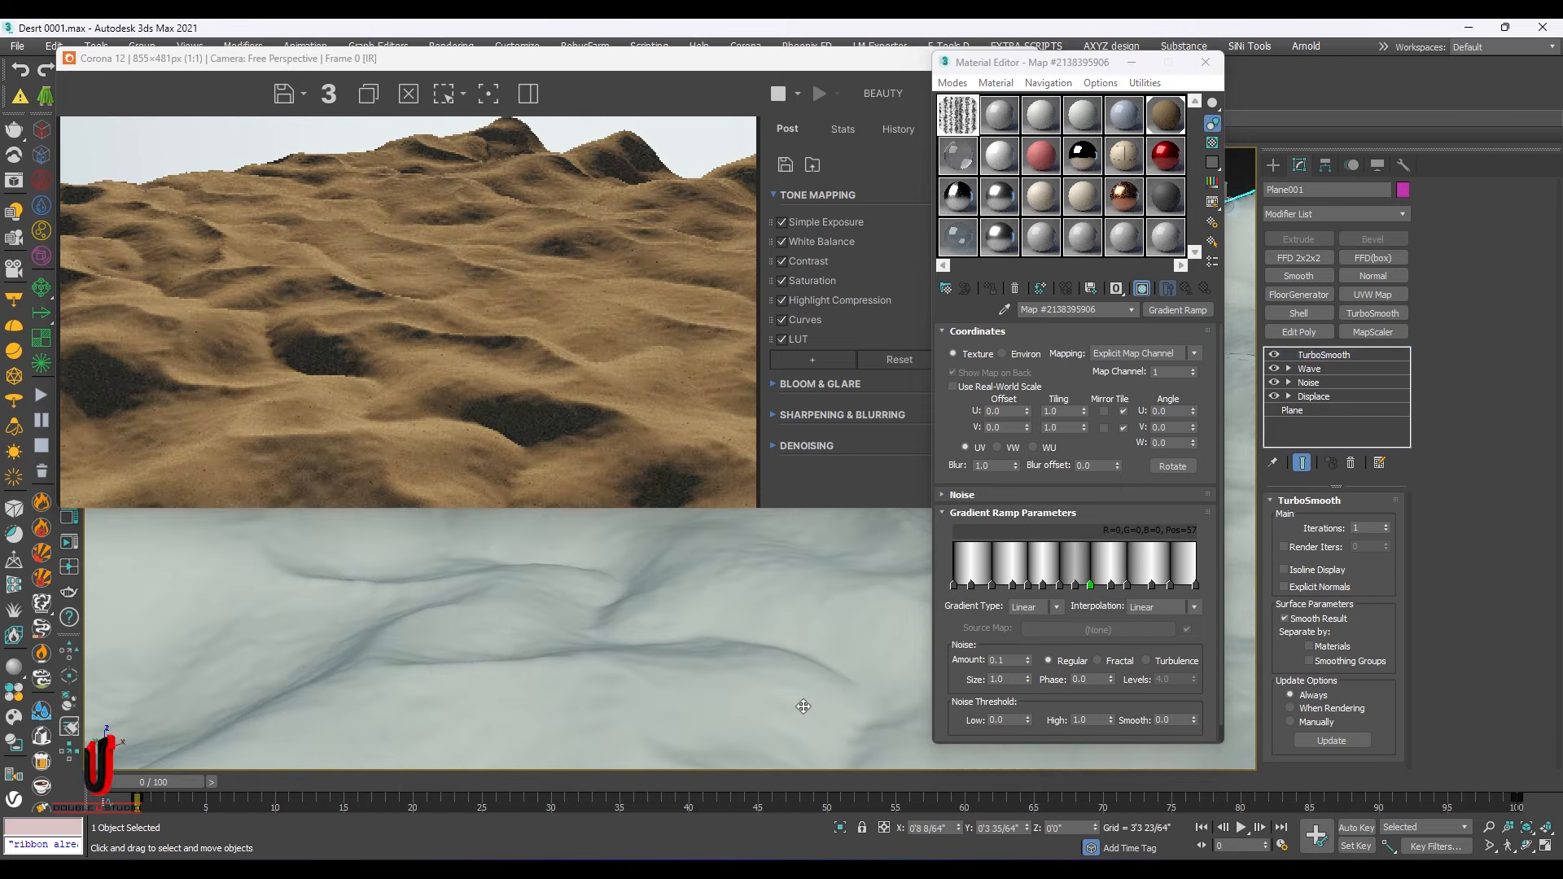
pyautogui.scroll(-2, 798, 642)
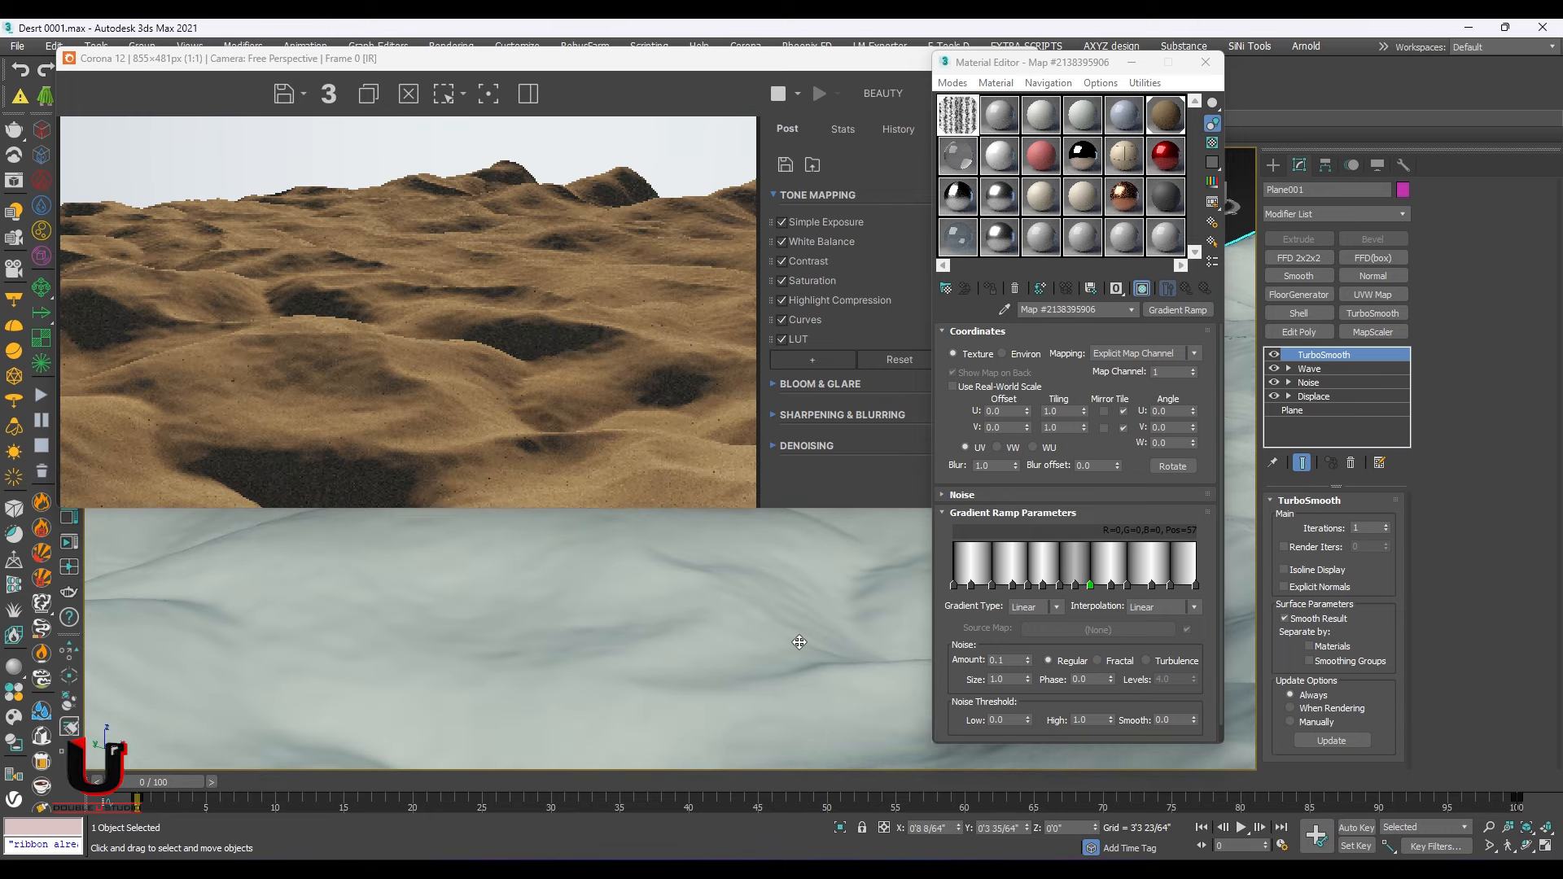
pyautogui.keyDown('alt'); pyautogui.moveTo(771, 650); pyautogui.dragTo(732, 631, button='middle'); pyautogui.keyUp('alt')
pyautogui.moveTo(635, 649); pyautogui.dragTo(812, 653, button='middle')
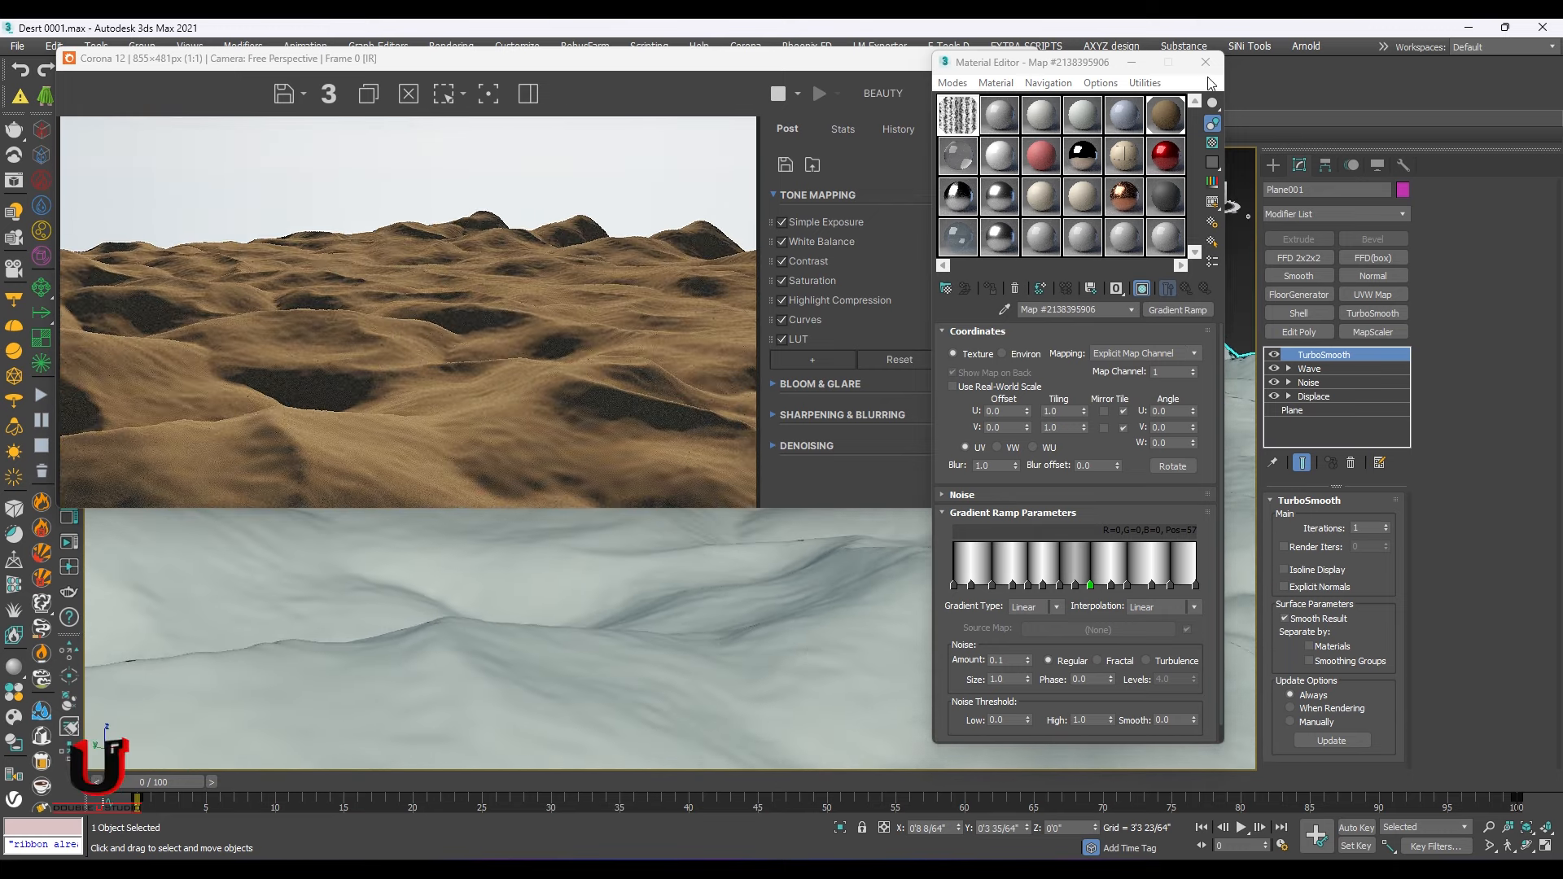
pyautogui.click(1207, 65)
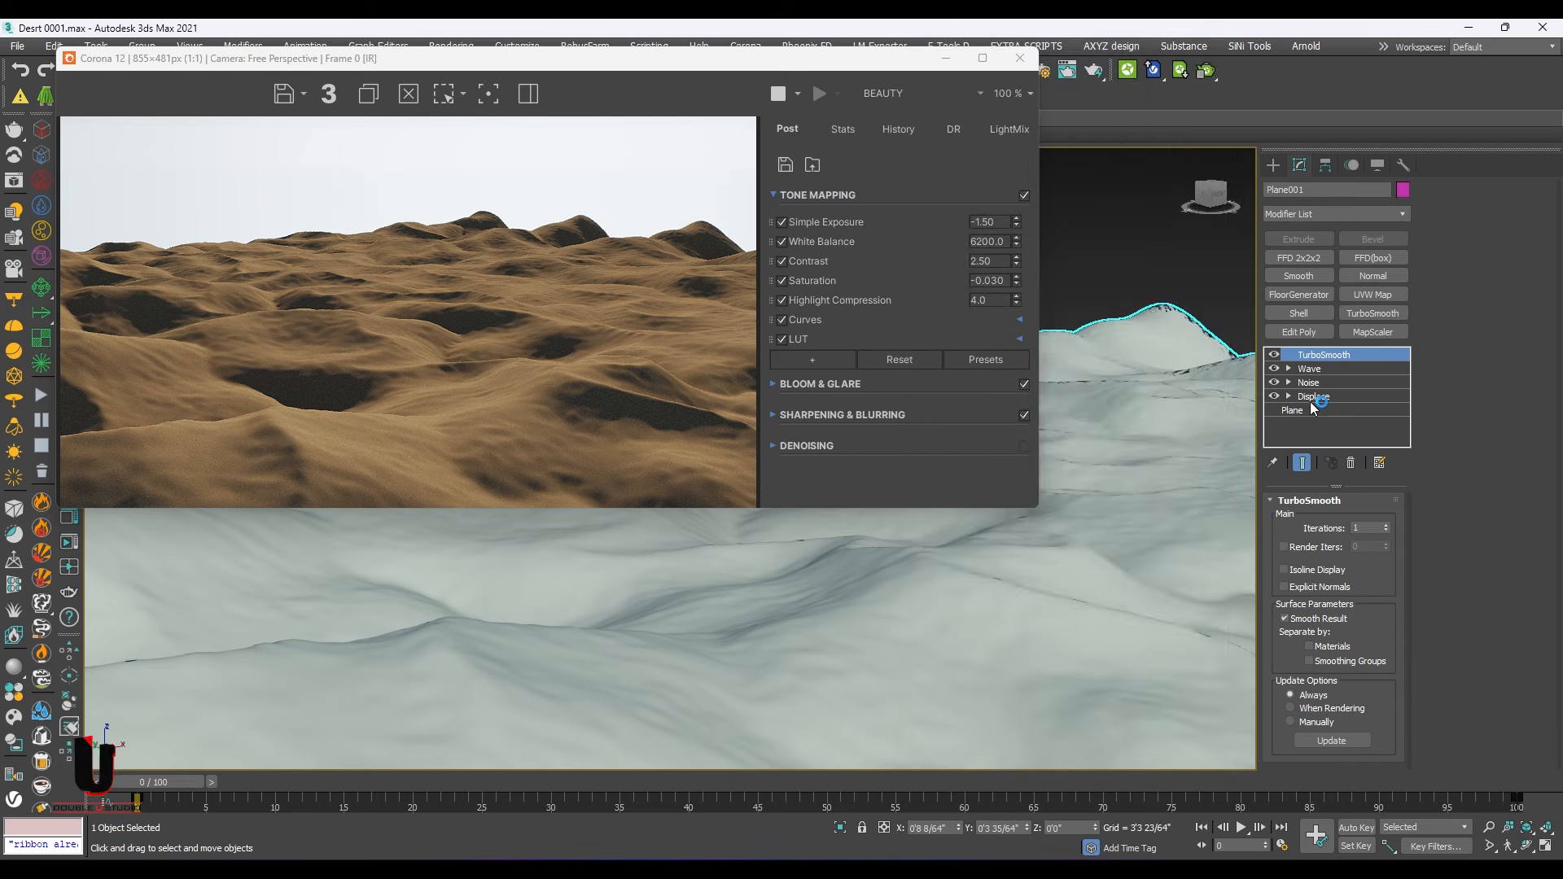
# Step: Try a Displace modifier strength of 12'0" and reduce it to 10'0"
pyautogui.click(1317, 399)
pyautogui.doubleClick(1349, 540)
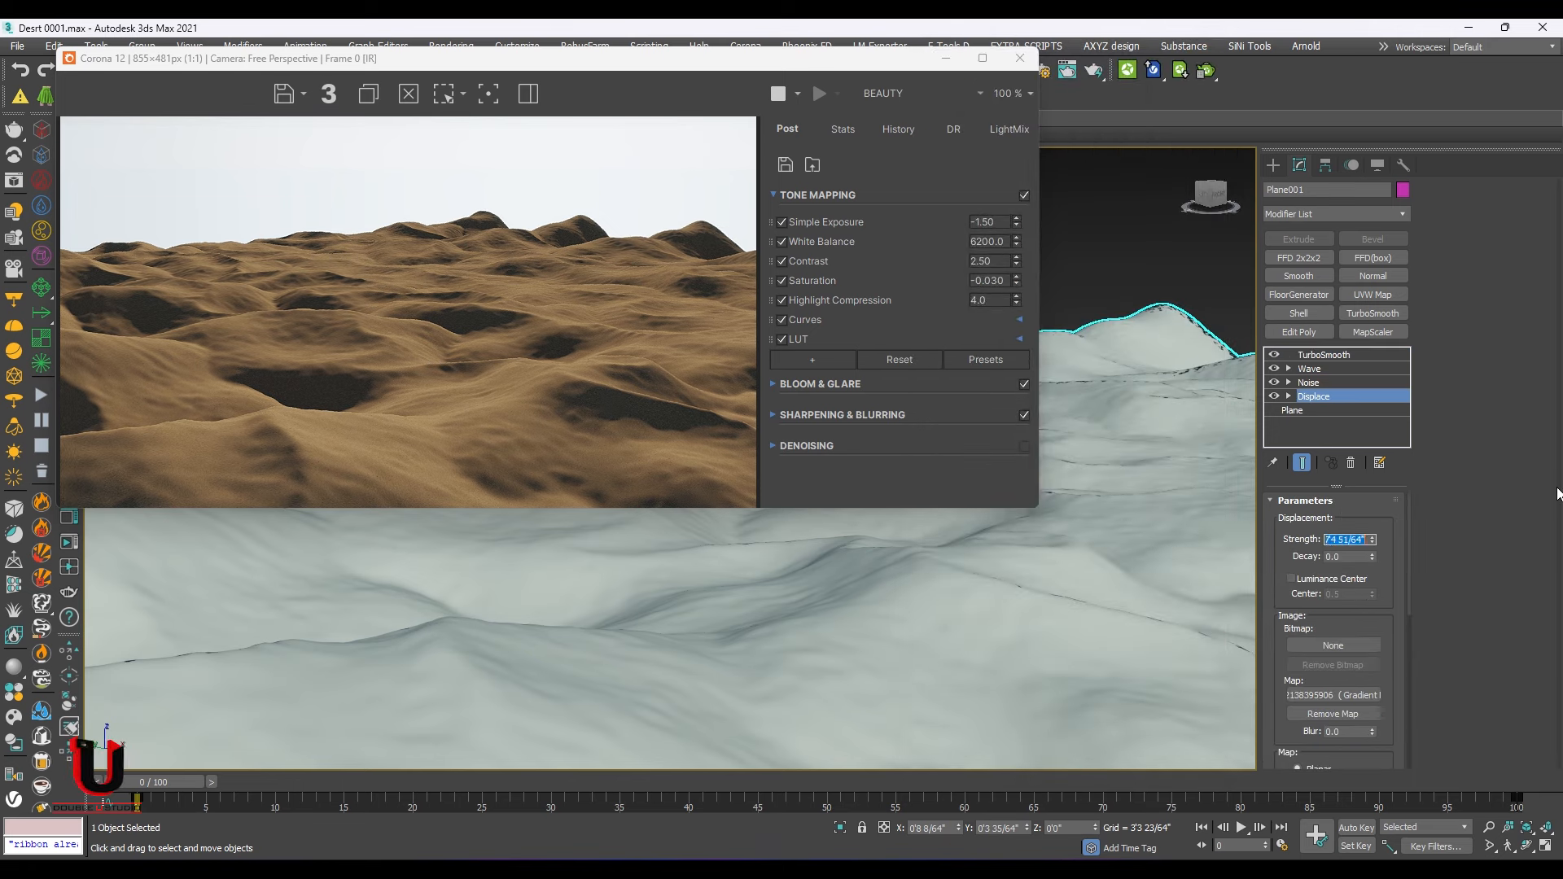
pyautogui.write('12')
pyautogui.press('Return')
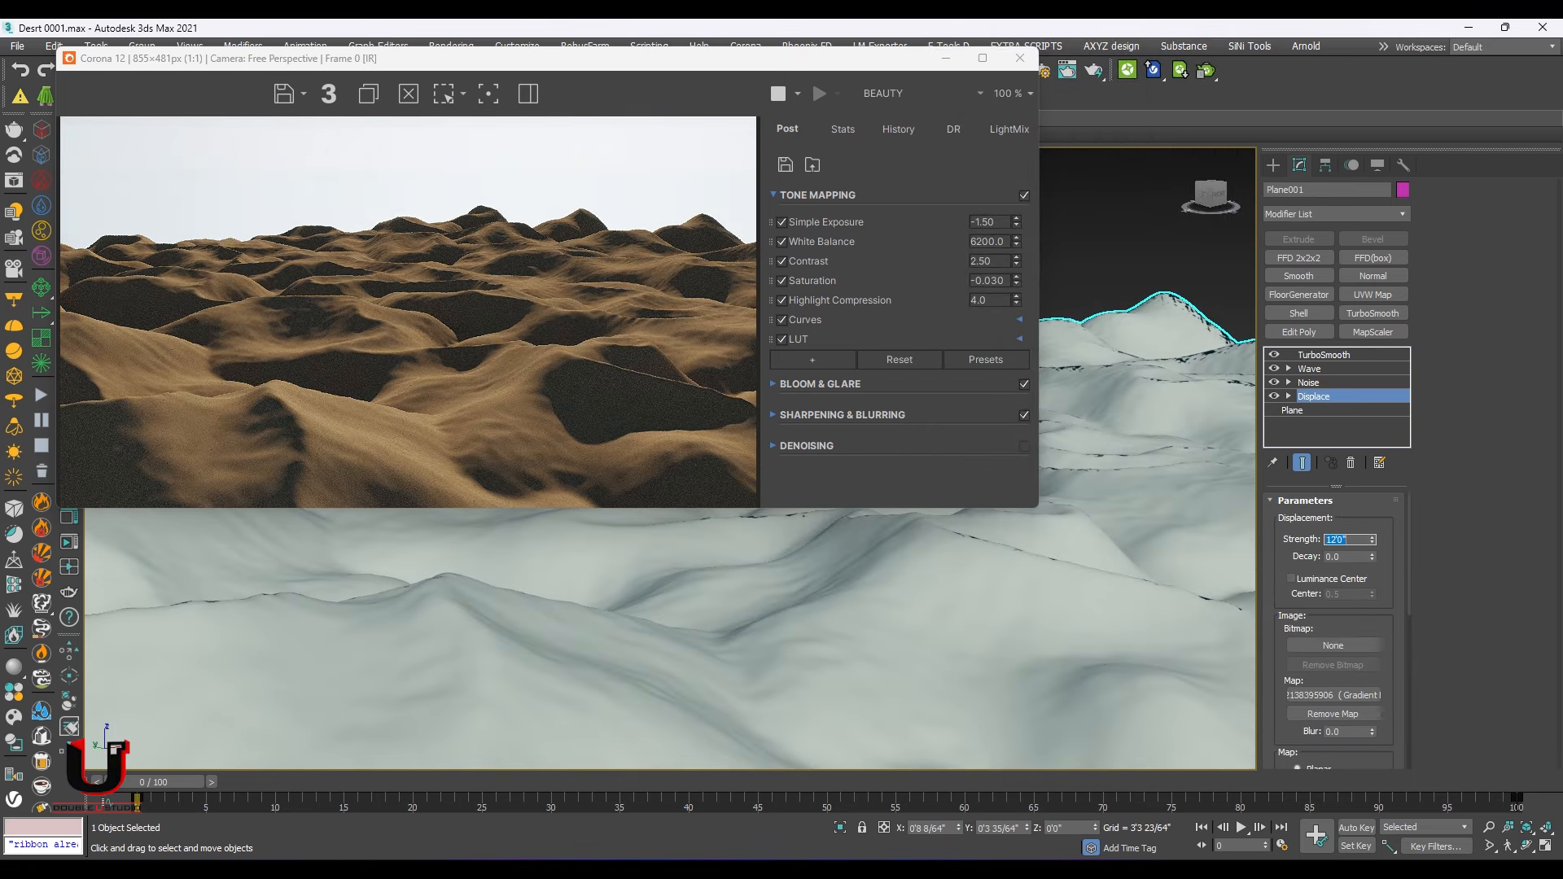
pyautogui.write('10')
pyautogui.press('Return')
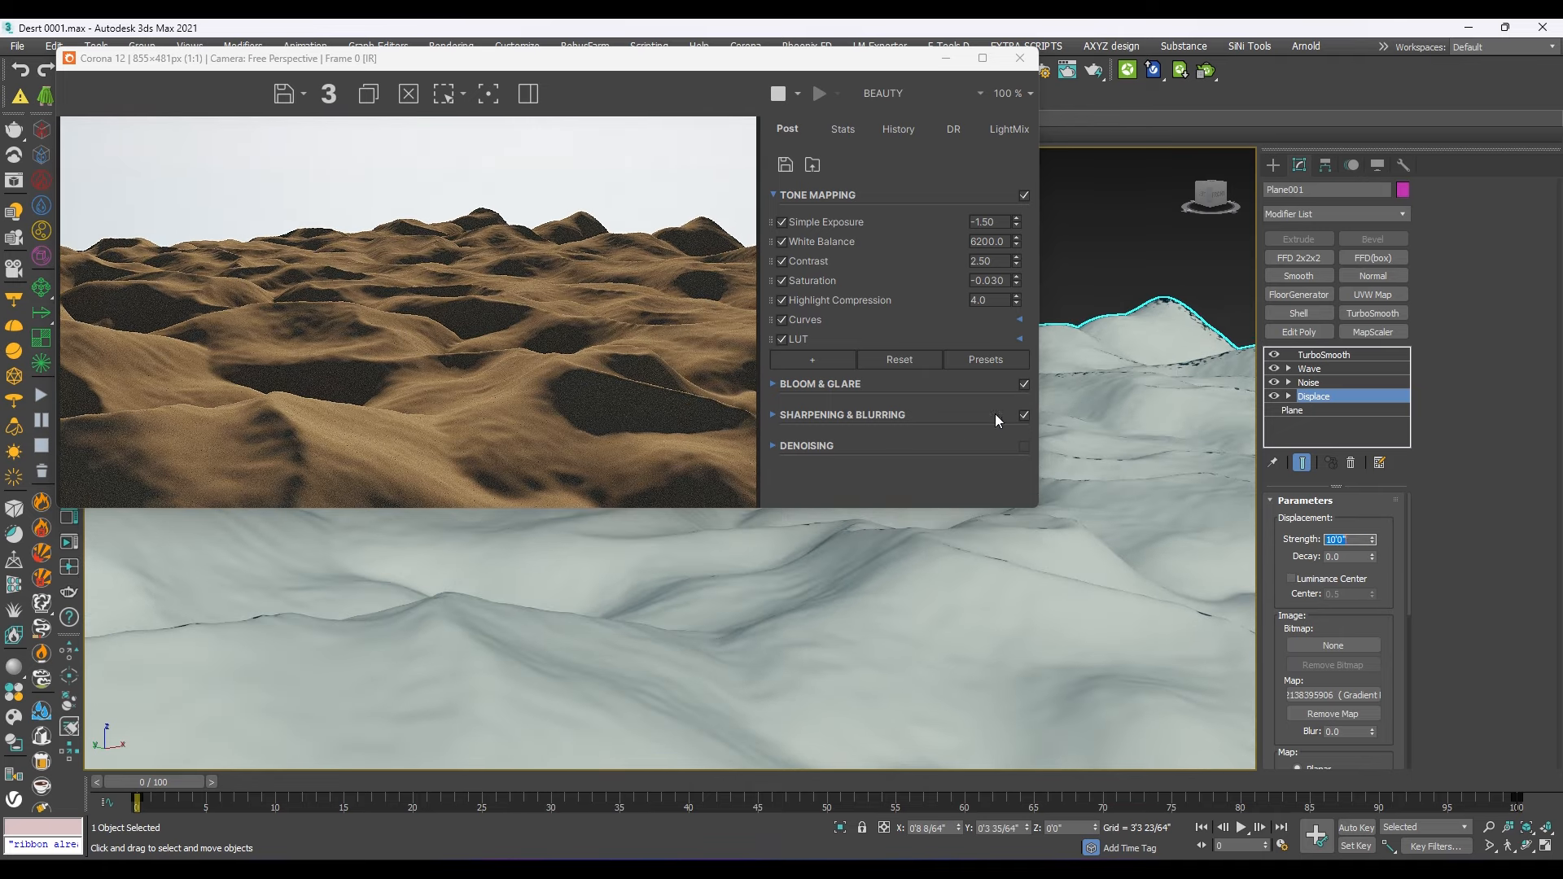
# Step: Enlarge the interactive render window and set the TurboSmooth iterations to 2
pyautogui.moveTo(1038, 510); pyautogui.dragTo(1532, 813)
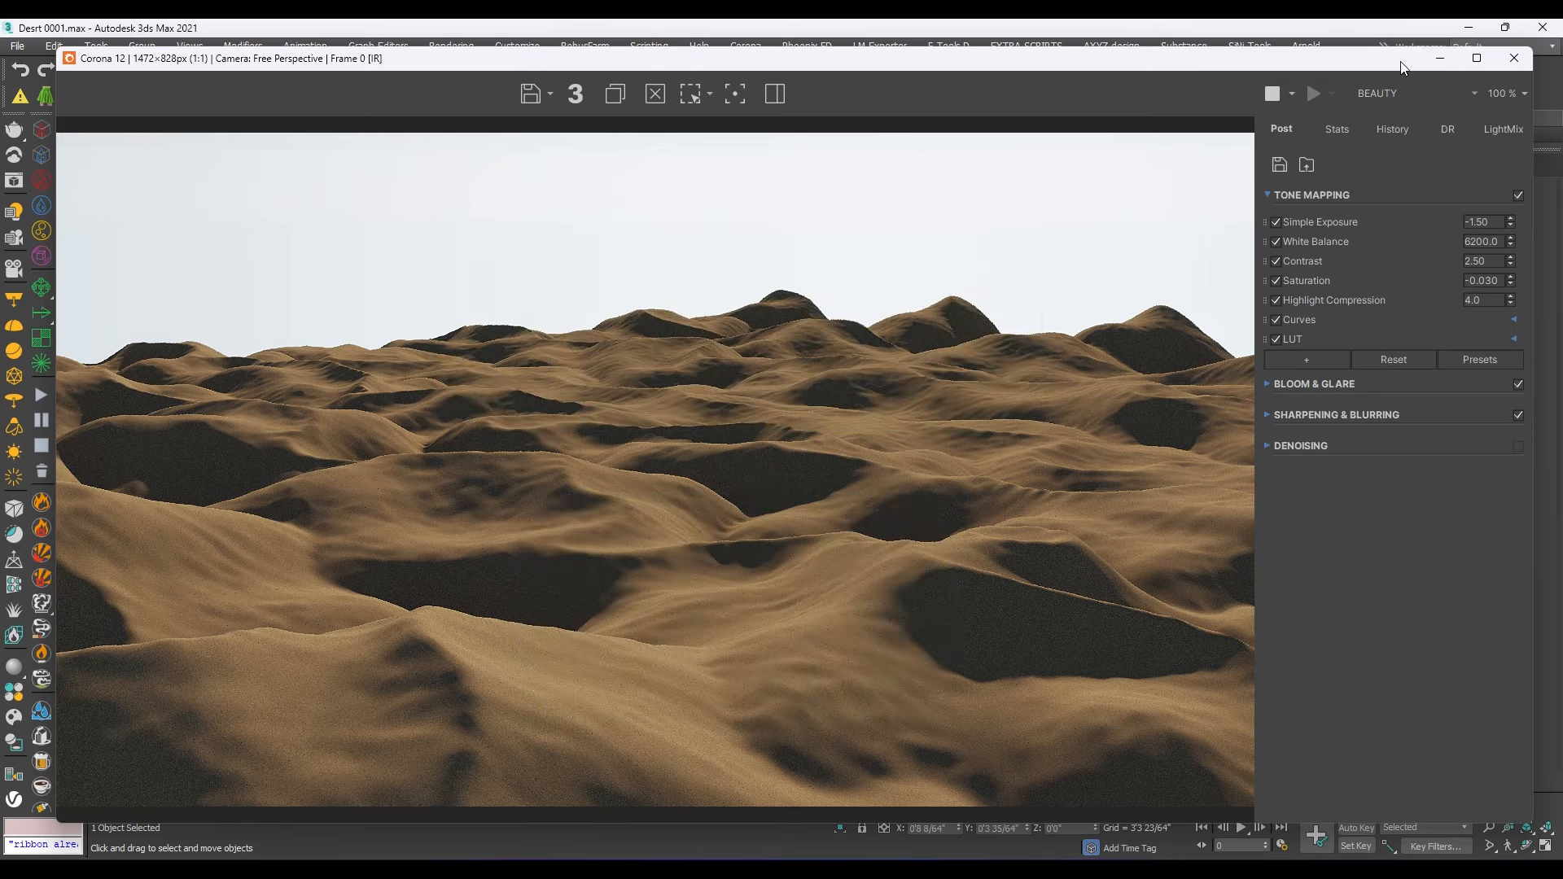
pyautogui.moveTo(1406, 67); pyautogui.dragTo(1083, 314)
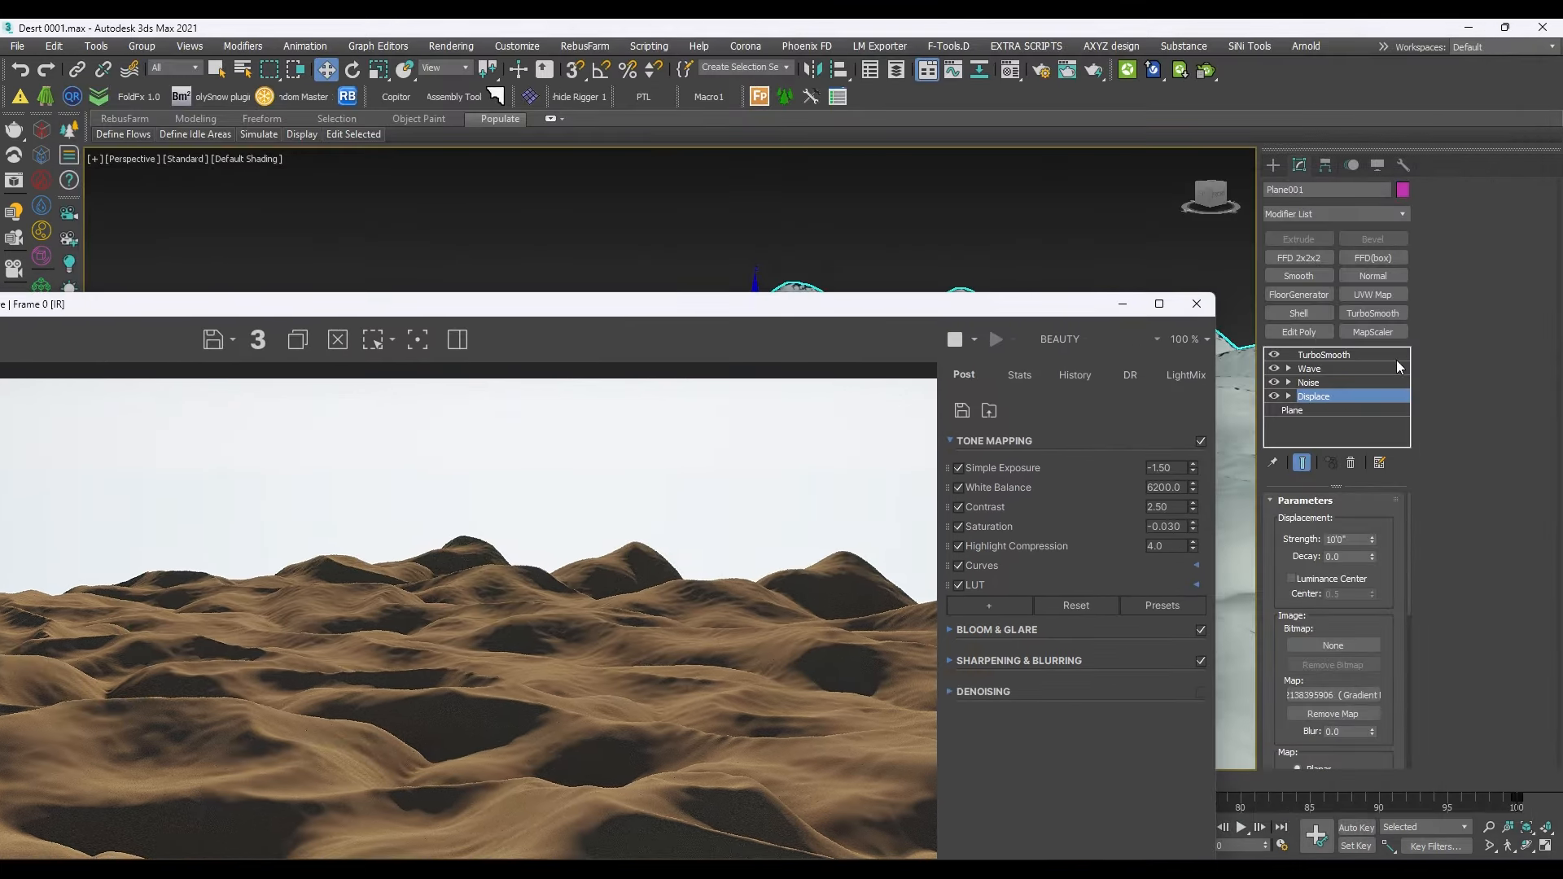
pyautogui.click(1335, 355)
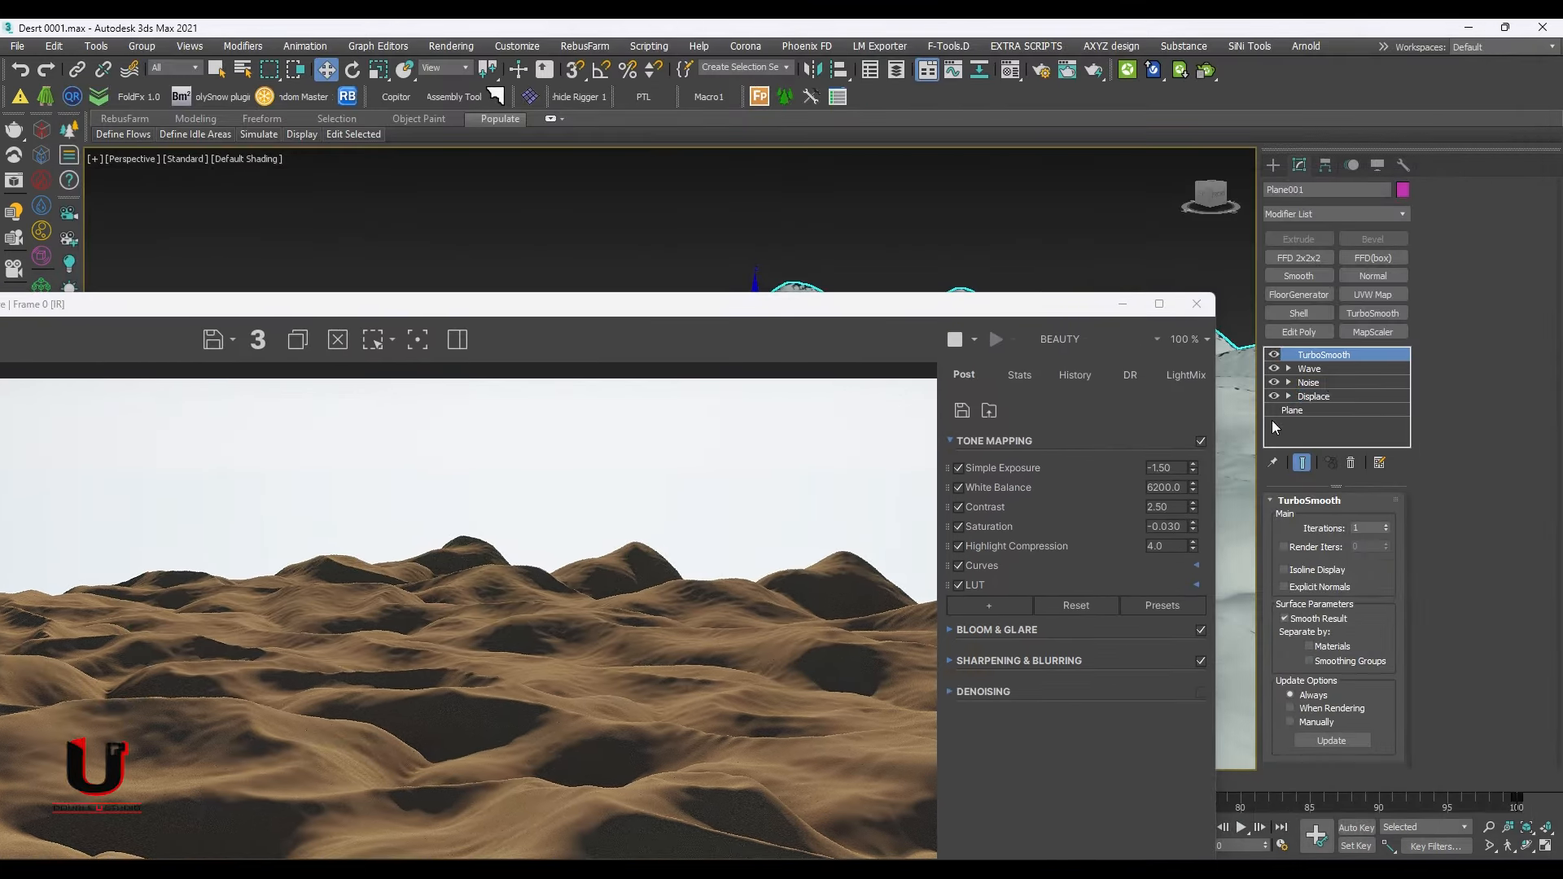
pyautogui.click(1386, 525)
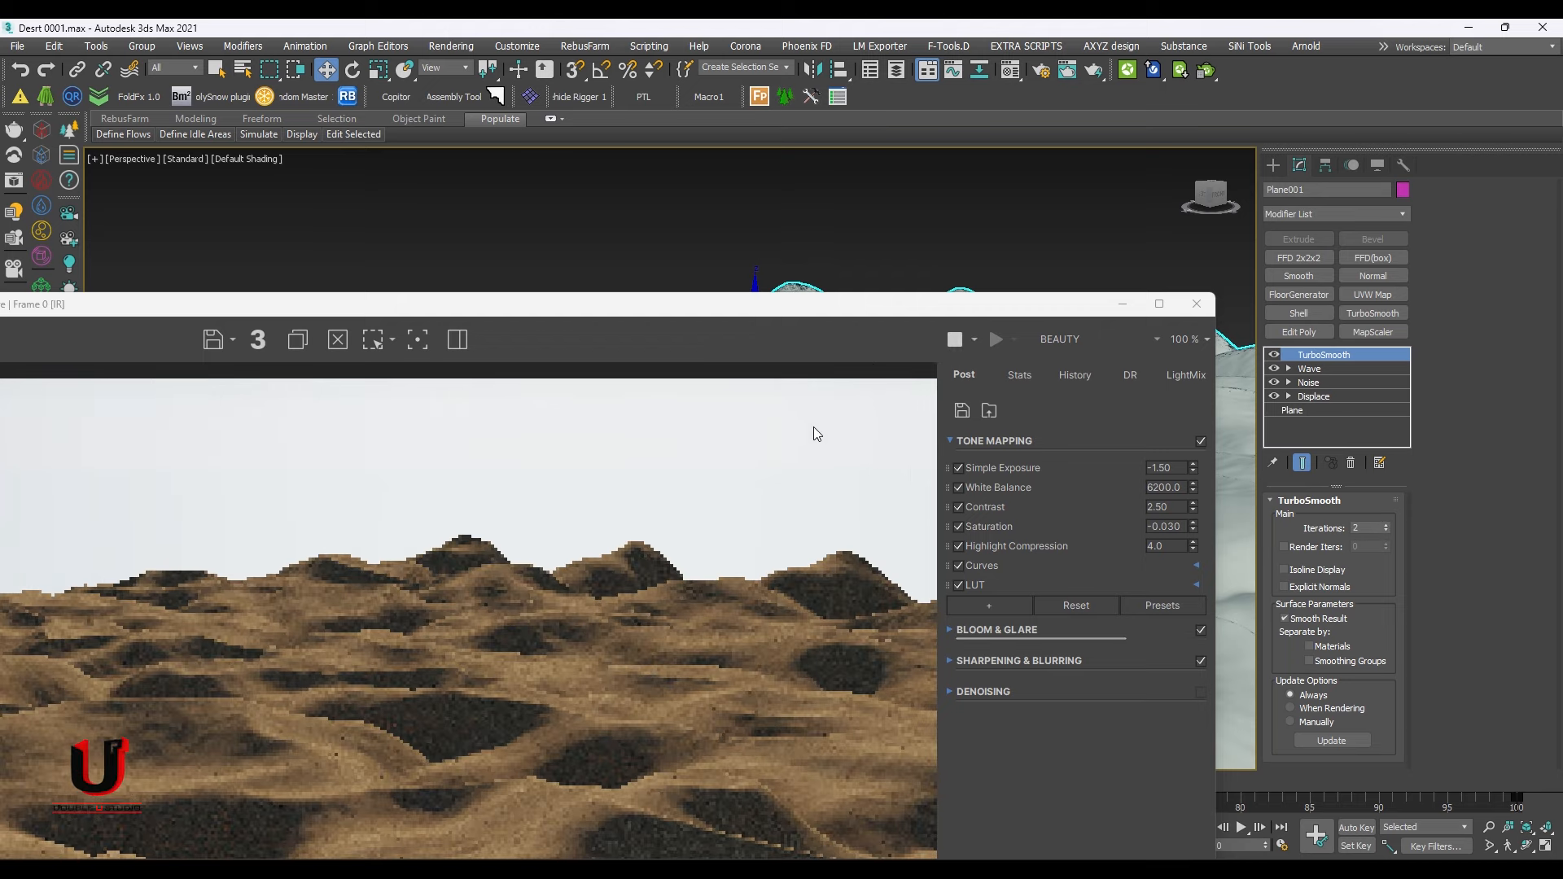
pyautogui.moveTo(911, 314); pyautogui.dragTo(1219, 52)
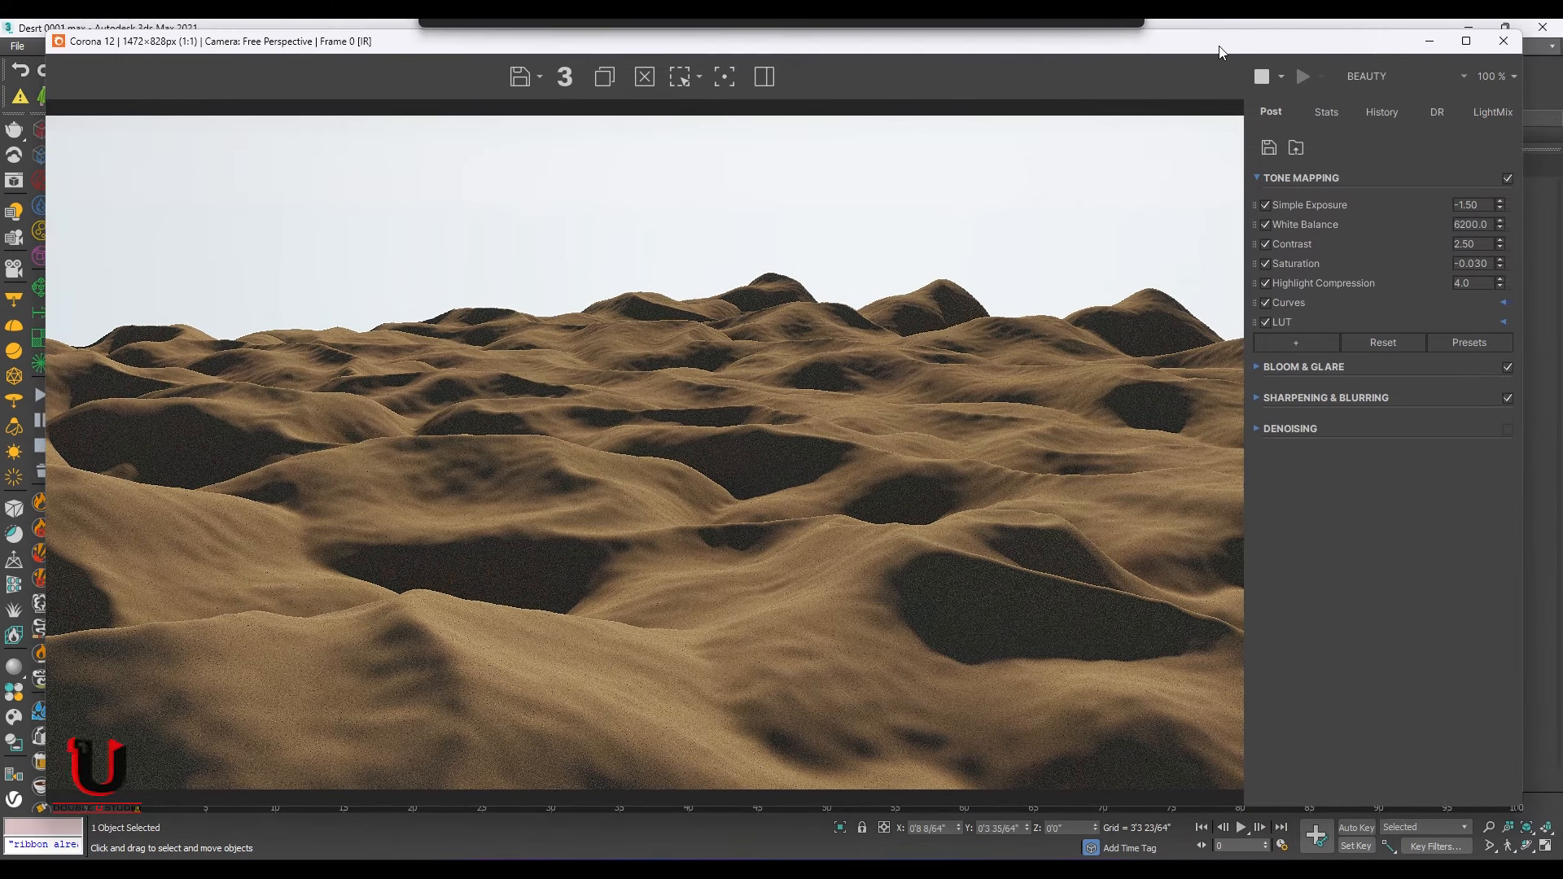